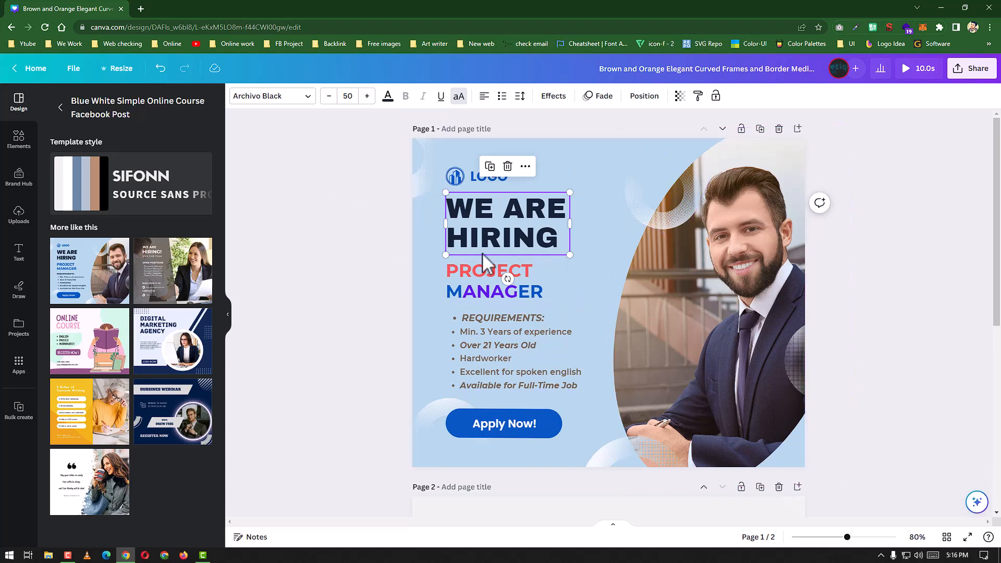
Step: Set the WE ARE HIRING heading's letter spacing to 9 and slightly tighten its line spacing
double_click(524, 230)
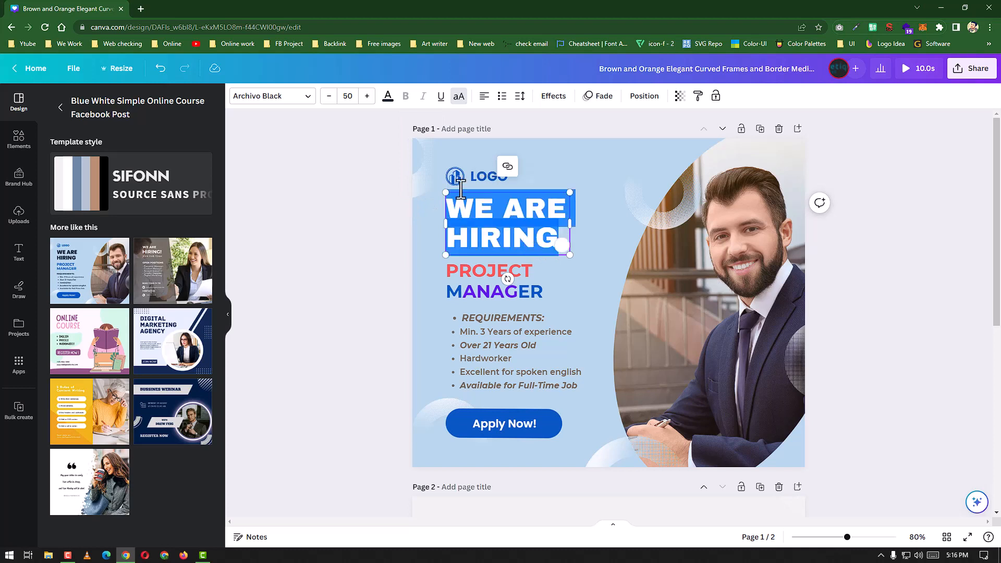
left_click(500, 234)
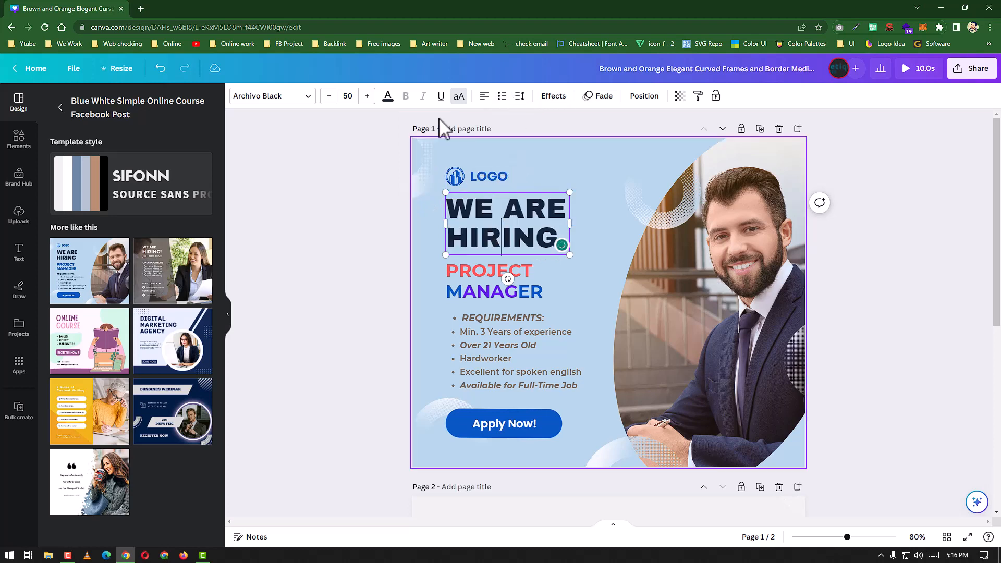
left_click(520, 96)
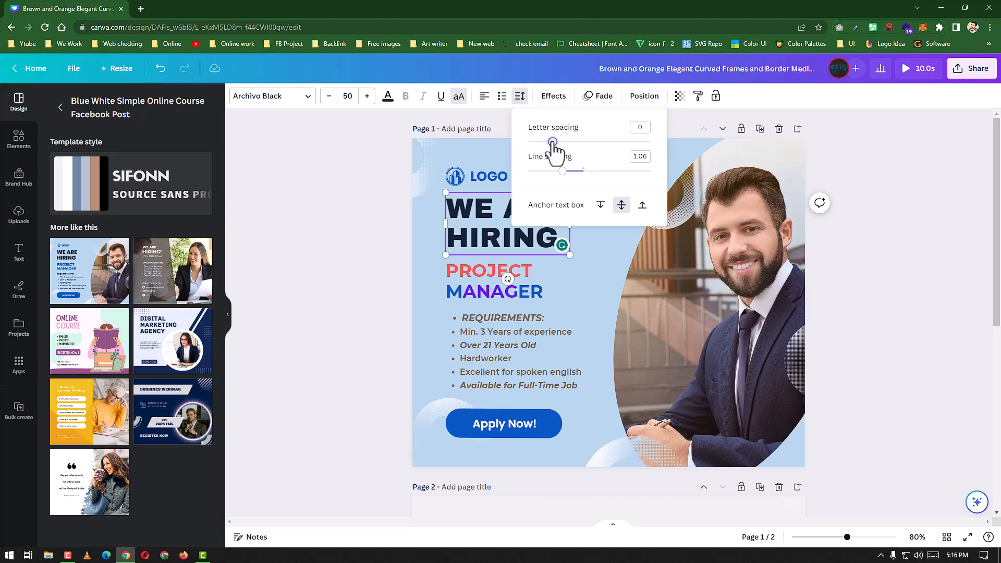
mouse_move(552, 142)
left_mouse_down()
mouse_move(649, 142)
mouse_move(543, 142)
mouse_move(596, 142)
mouse_move(554, 142)
left_mouse_up()
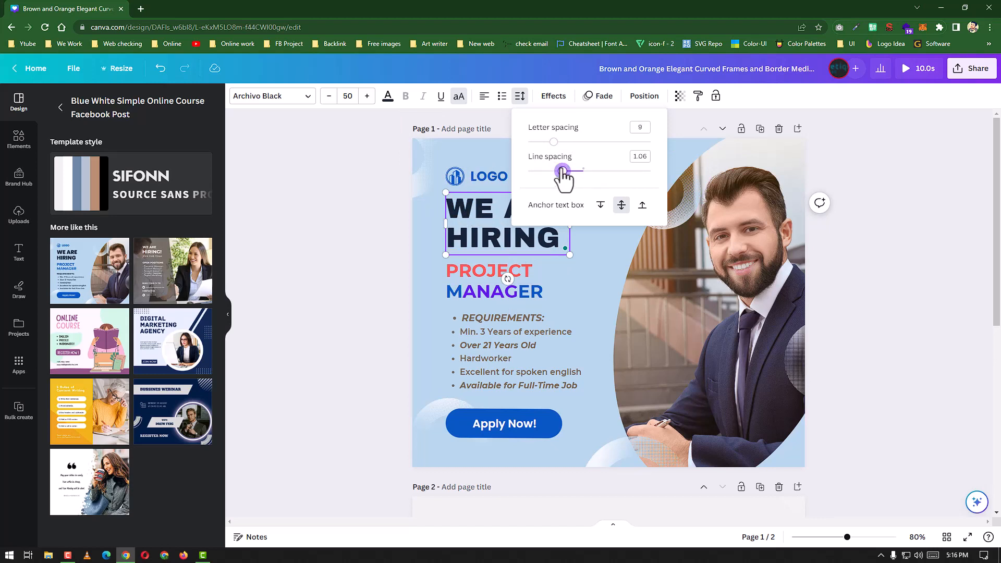
mouse_move(562, 171)
left_mouse_down()
mouse_move(636, 177)
mouse_move(557, 177)
left_mouse_up()
left_click(593, 251)
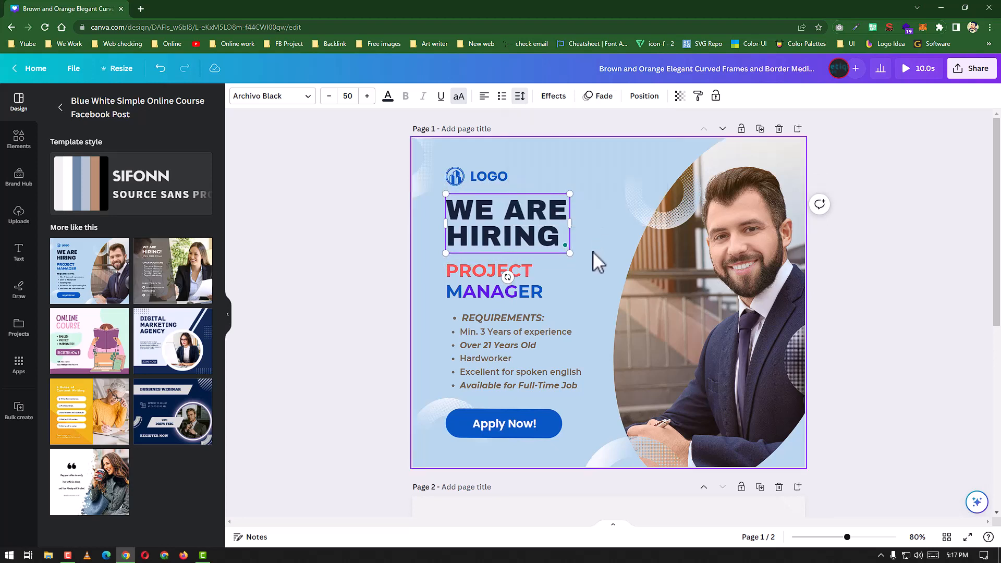
left_click(592, 251)
Step: Try turning the WE ARE HIRING heading into a bulleted list, and undo the list formatting
left_click(506, 208)
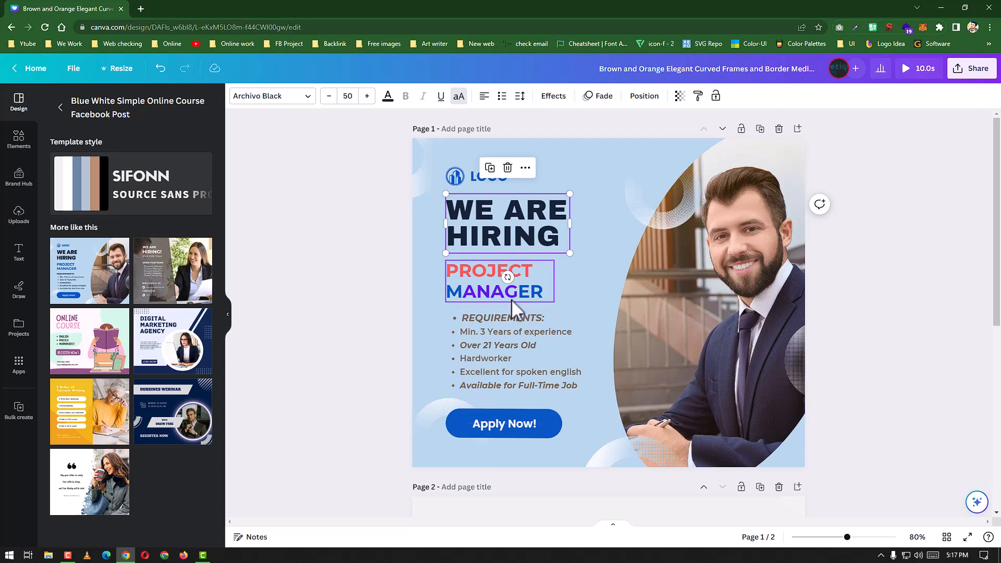
left_click(477, 348)
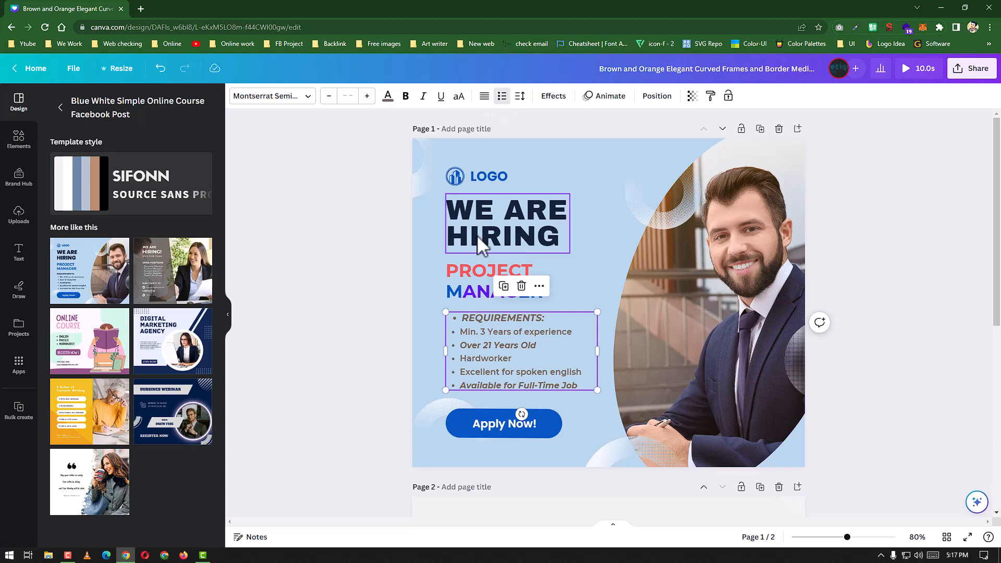
left_click(483, 215)
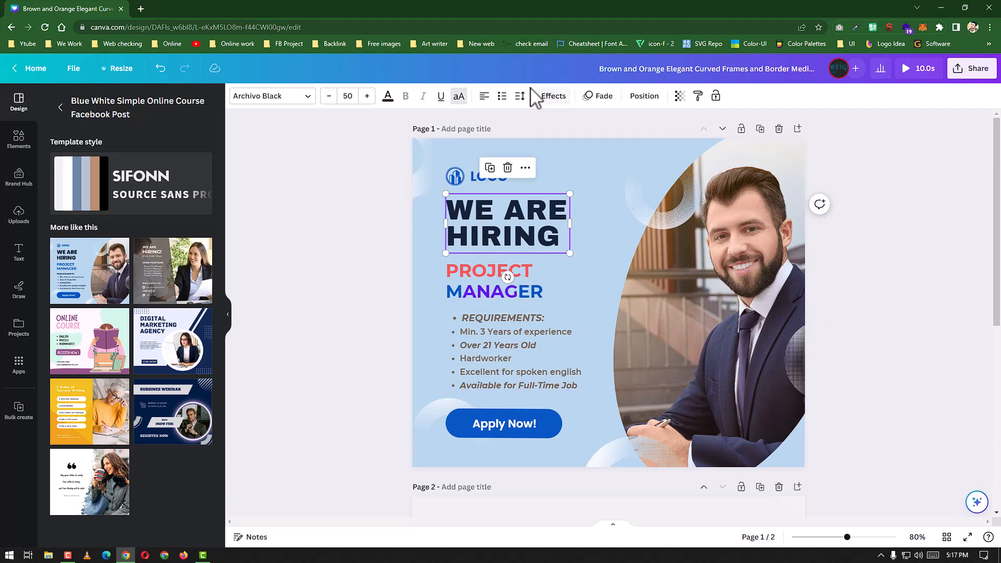
left_click(502, 97)
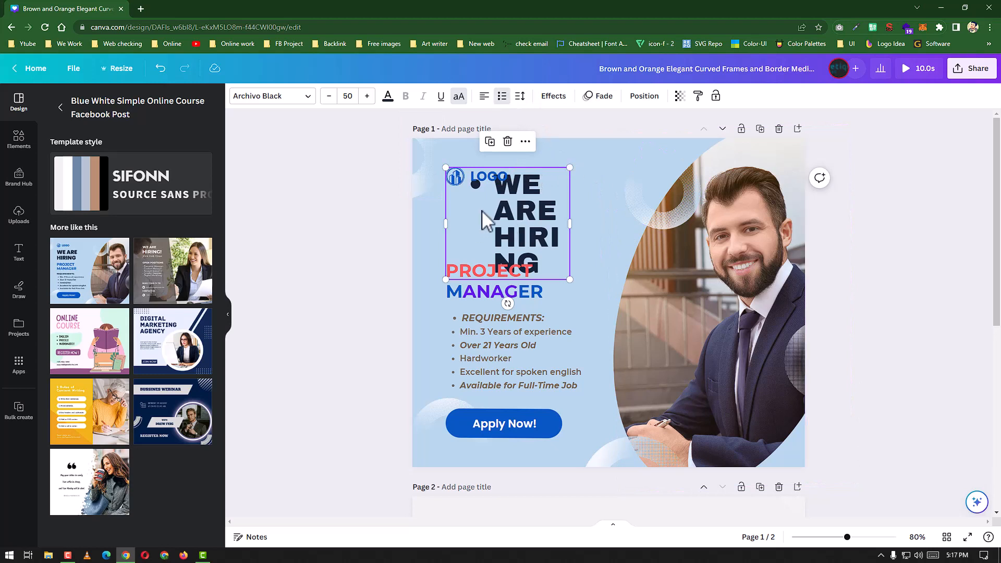
key("ctrl+z")
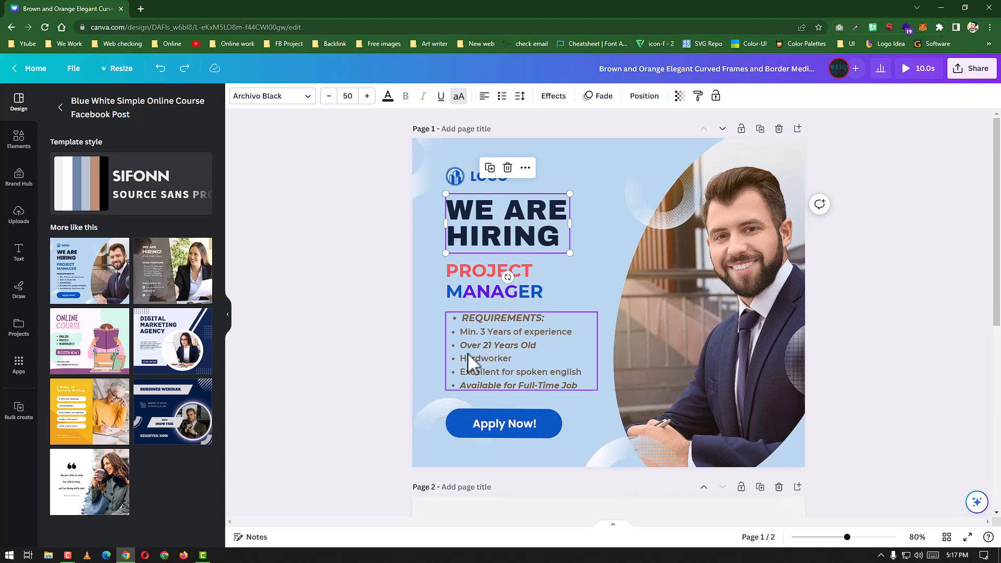
Step: Try centre and right alignment on the requirements list, and undo back to its original alignment
left_click(509, 356)
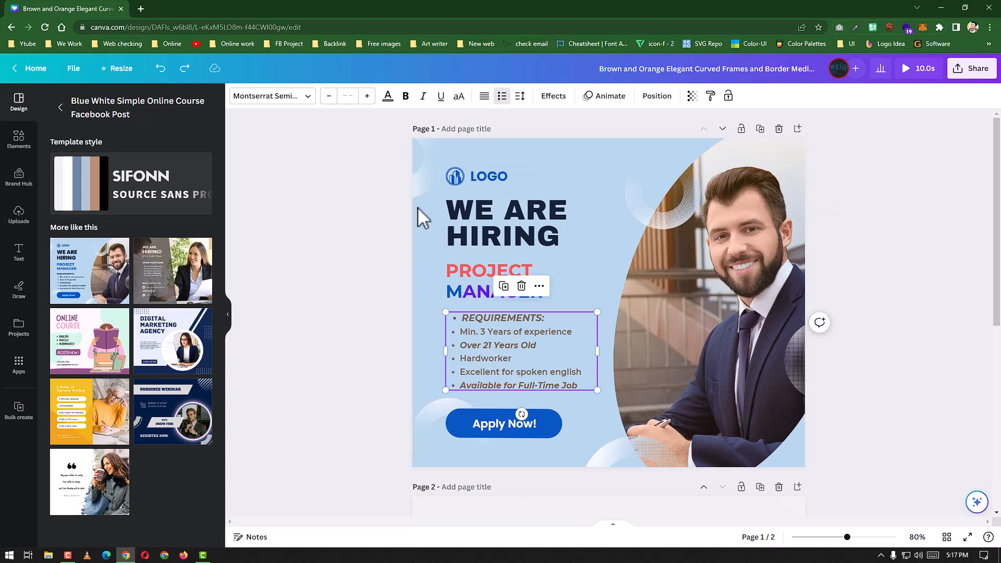
left_click(485, 97)
left_click(485, 96)
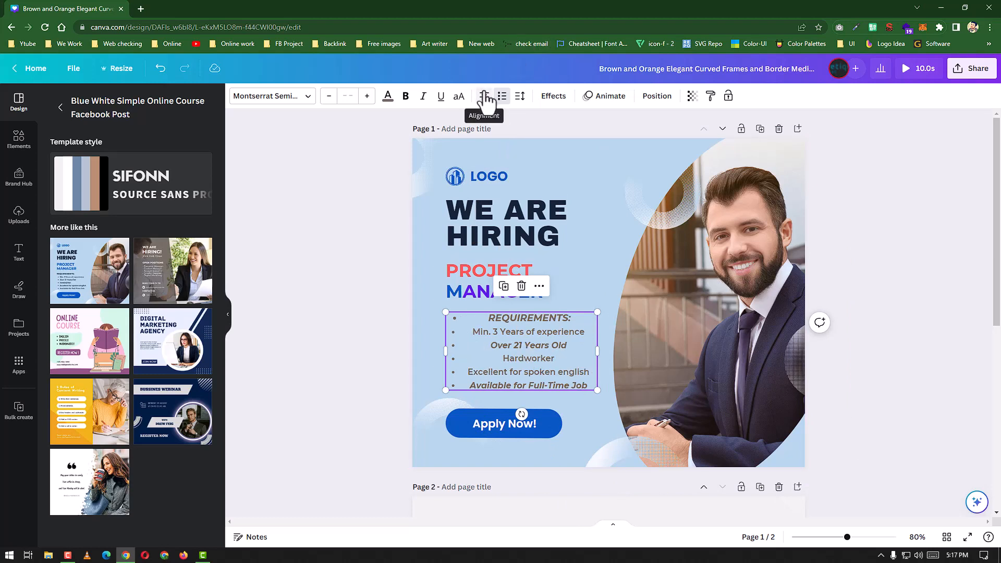
left_click(484, 96)
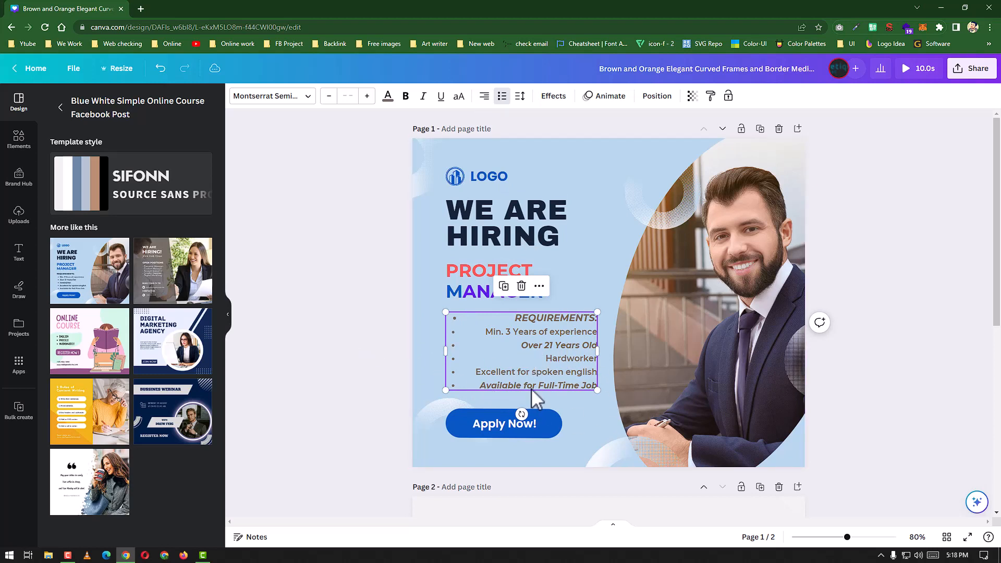
key("ctrl+z")
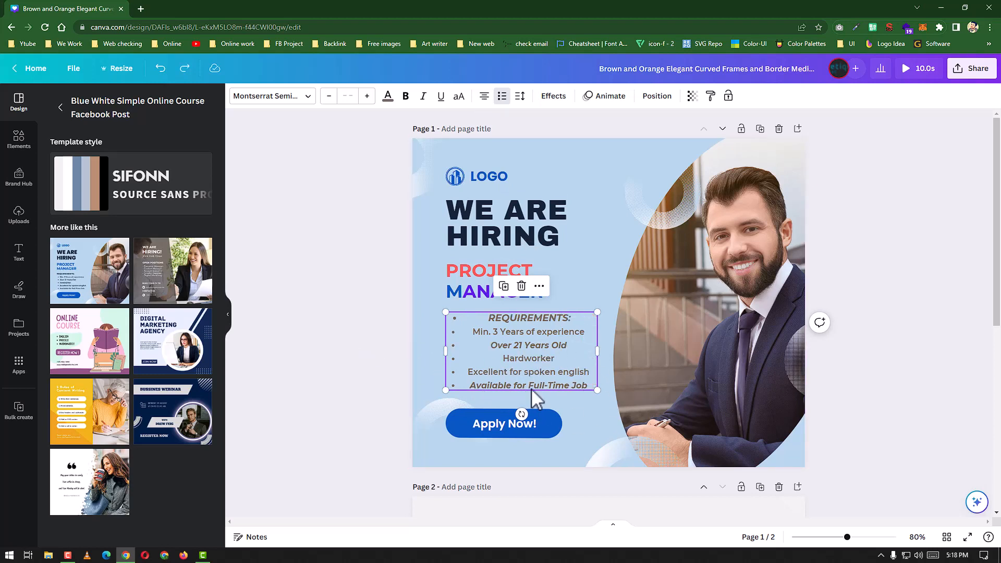
key("ctrl+z")
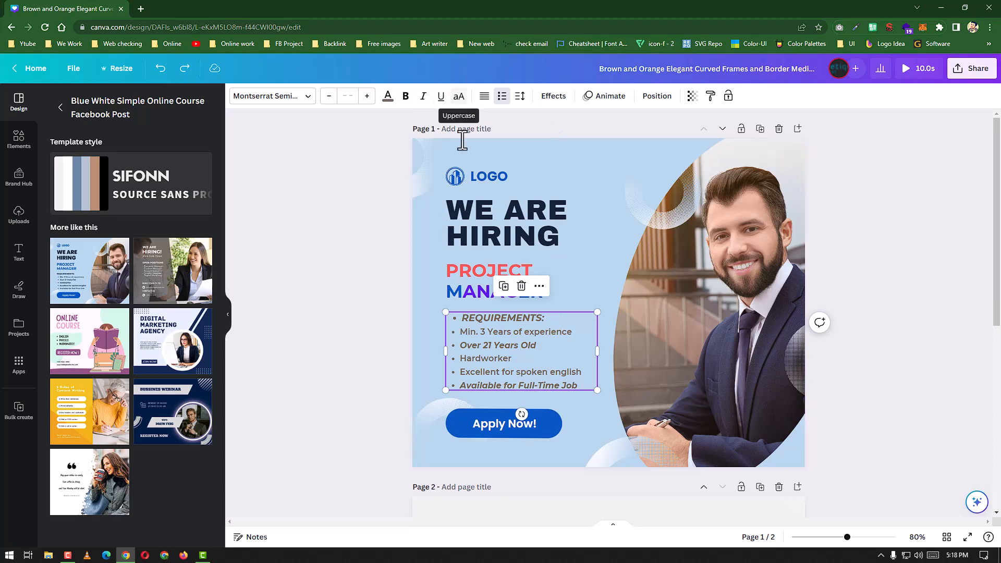
Step: Move the requirements list slightly up and to the left on the page
mouse_move(459, 312)
left_mouse_down()
mouse_move(469, 319)
mouse_move(454, 311)
left_mouse_up()
left_click(530, 336)
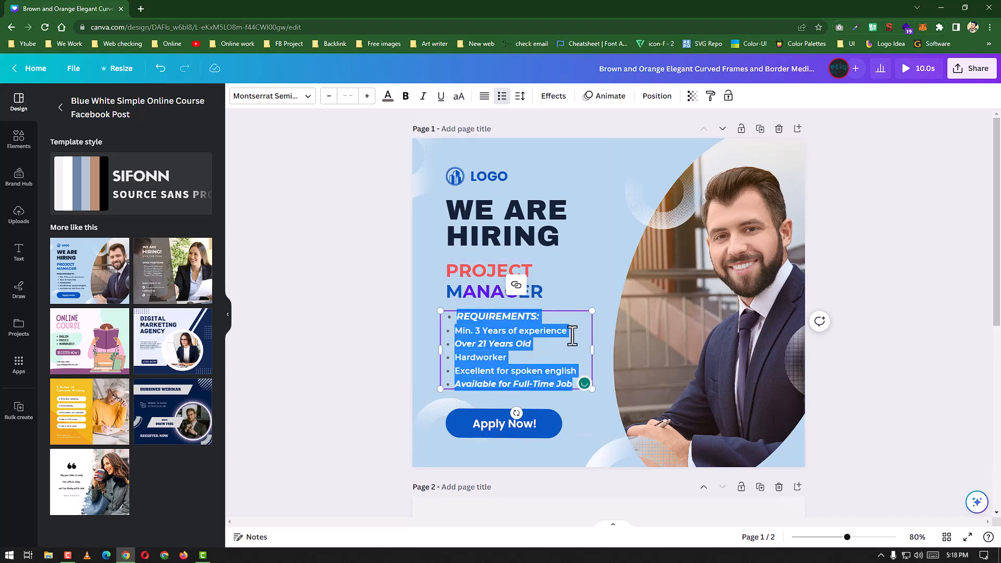
left_click(576, 336)
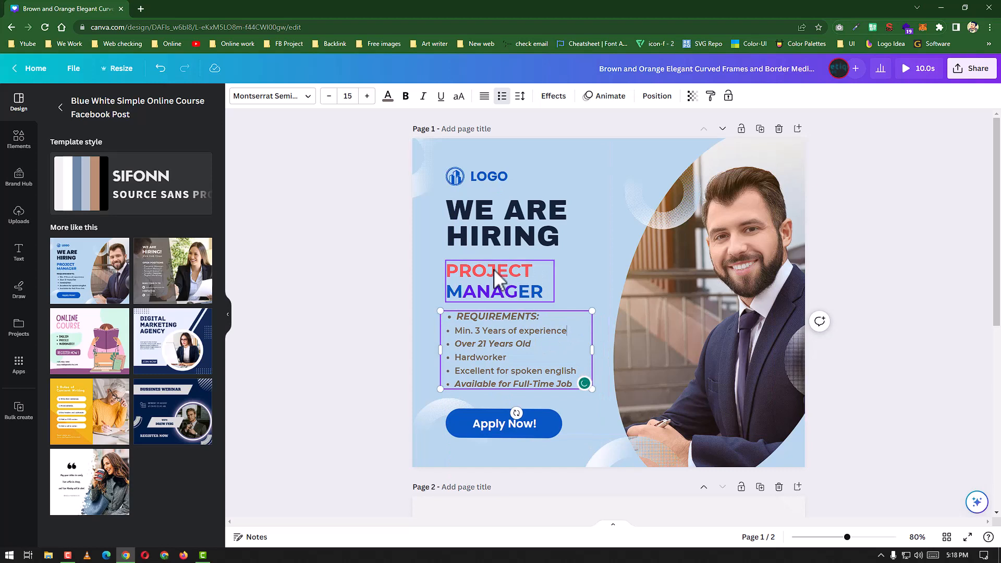
Step: Try the PROJECT MANAGER text without uppercase, and restore its uppercase formatting
left_click(517, 270)
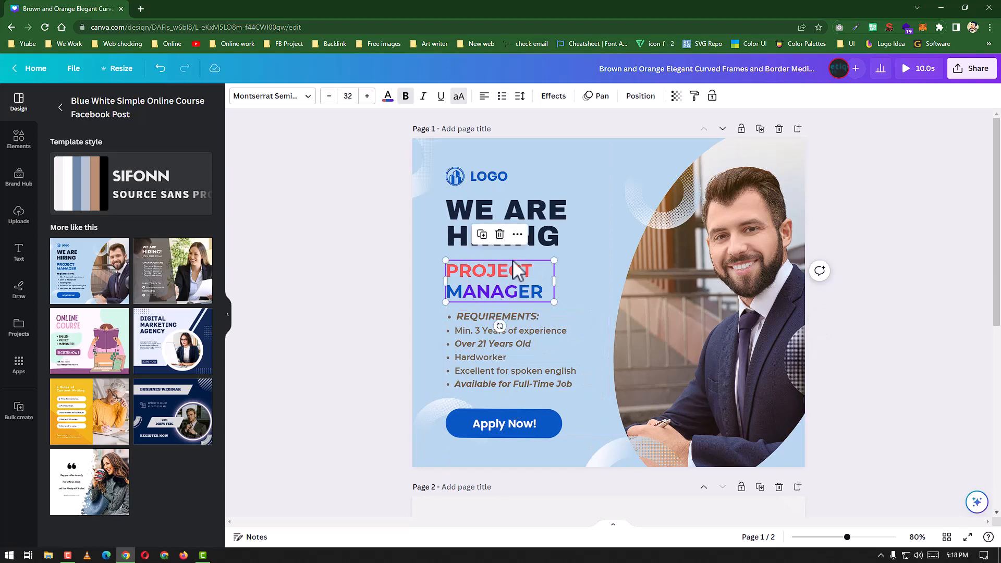
left_click(459, 97)
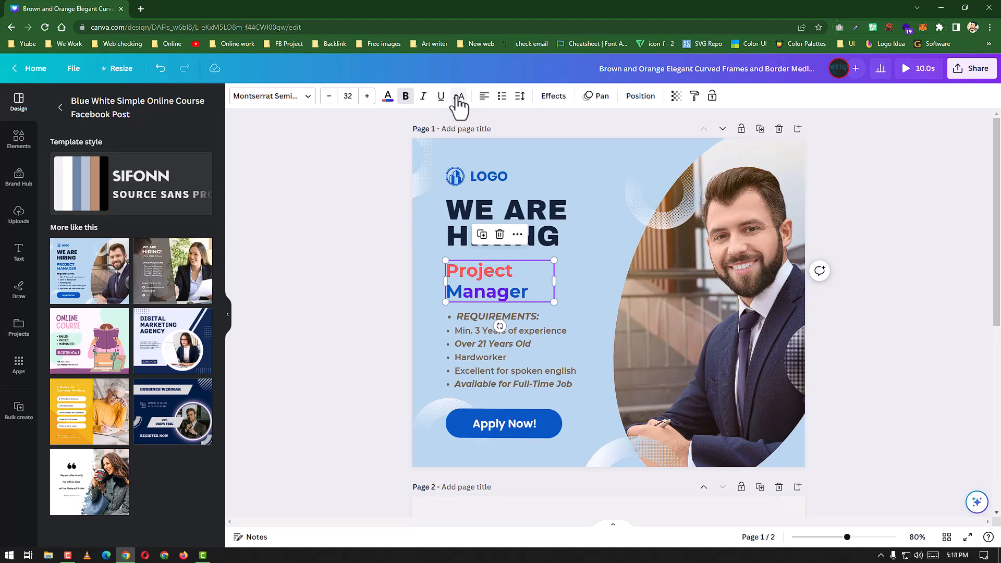
left_click(459, 97)
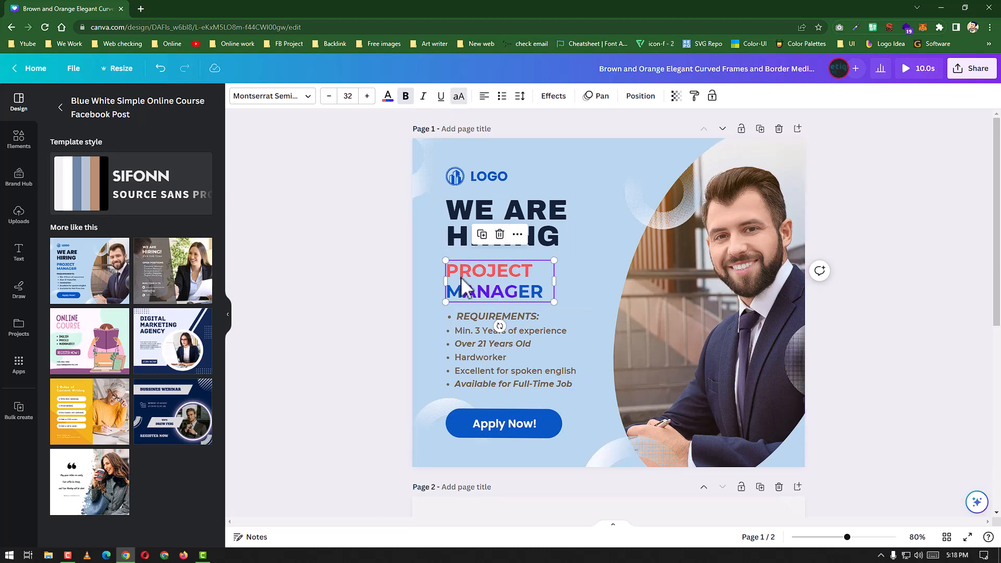
Step: Underline the PROJECT MANAGER text
left_click(441, 97)
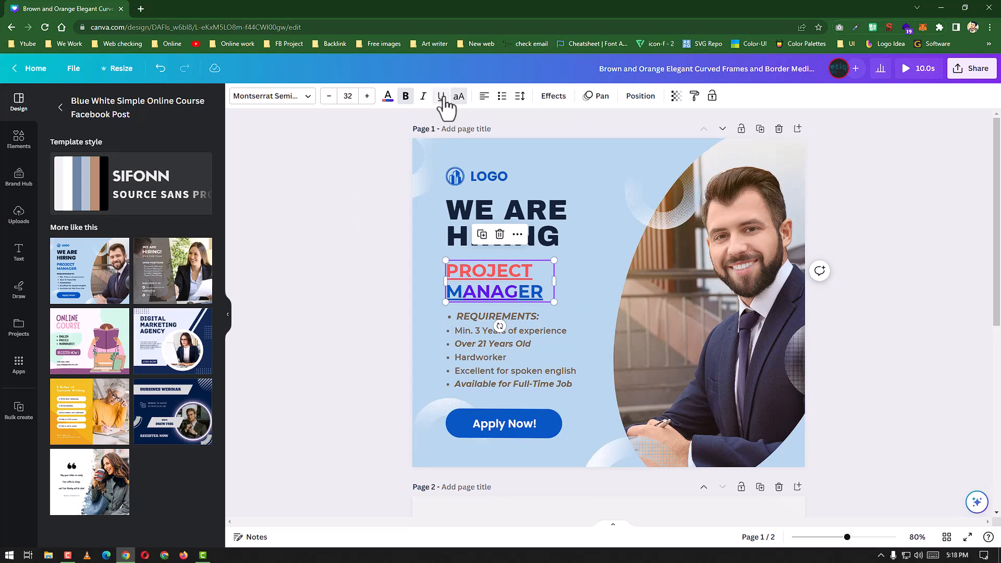
left_click(441, 97)
left_click(441, 97)
Step: Try underlining the WE ARE HIRING heading and the requirements list, and remove both underlines
left_click(509, 219)
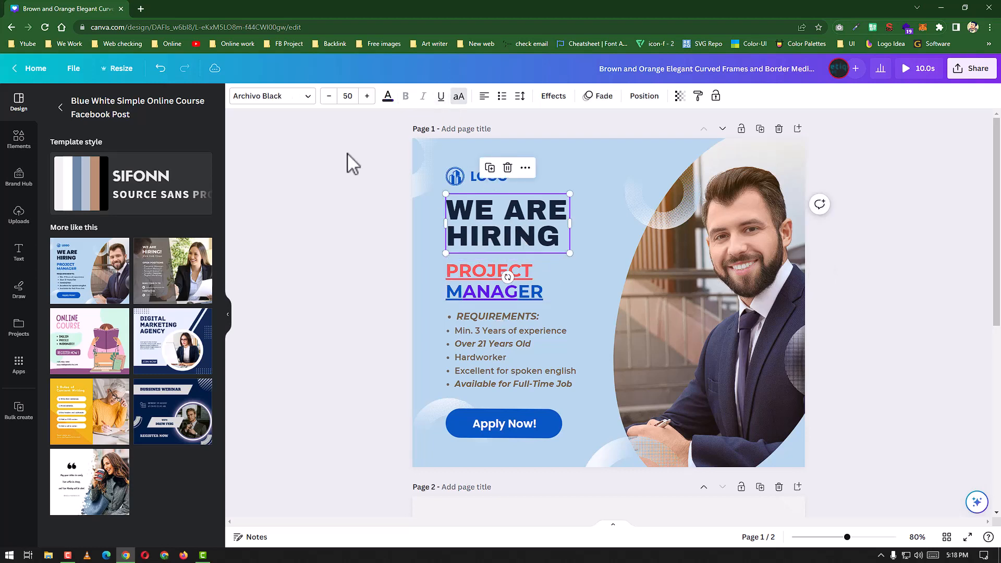
left_click(441, 97)
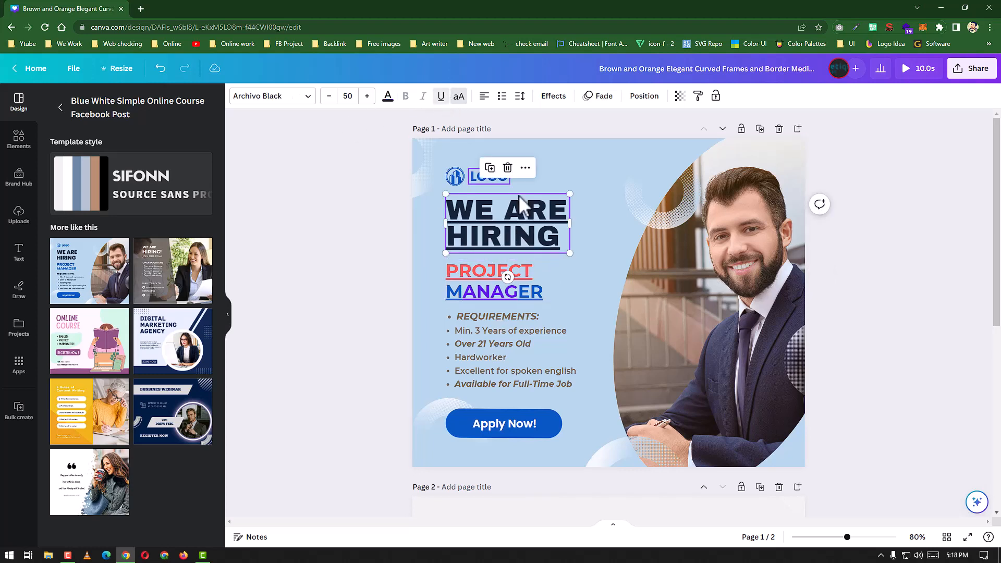
left_click(527, 355)
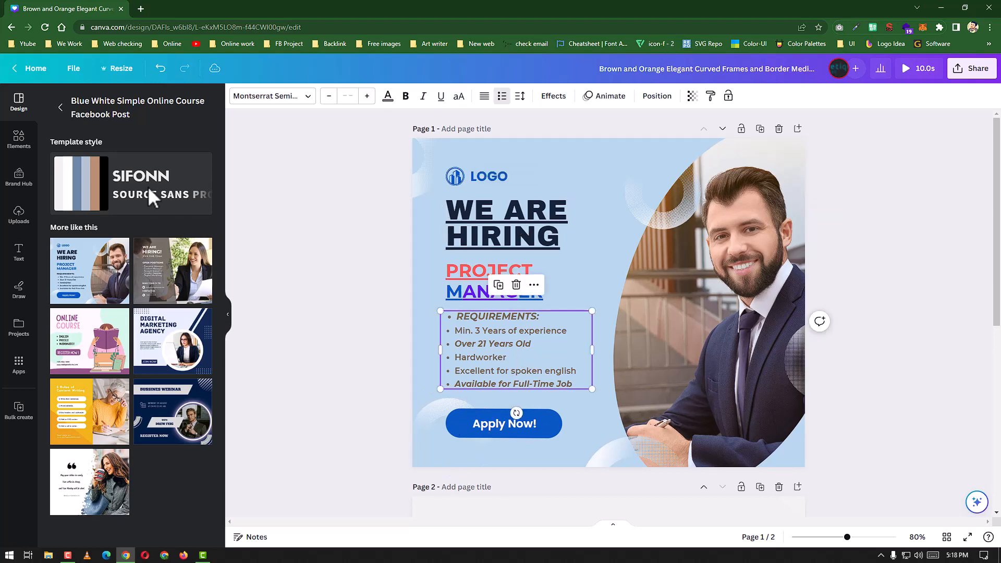
left_click(440, 96)
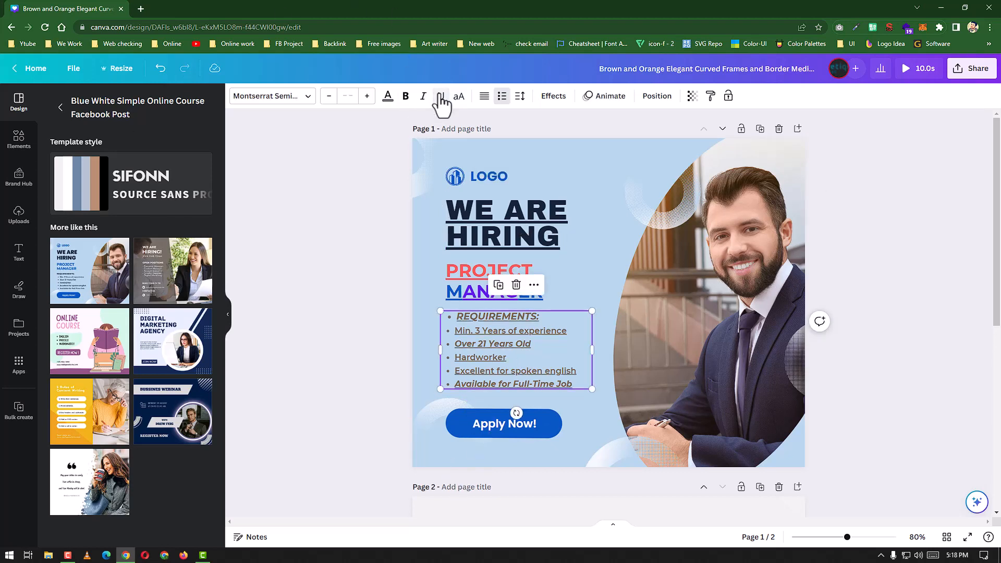
left_click(440, 96)
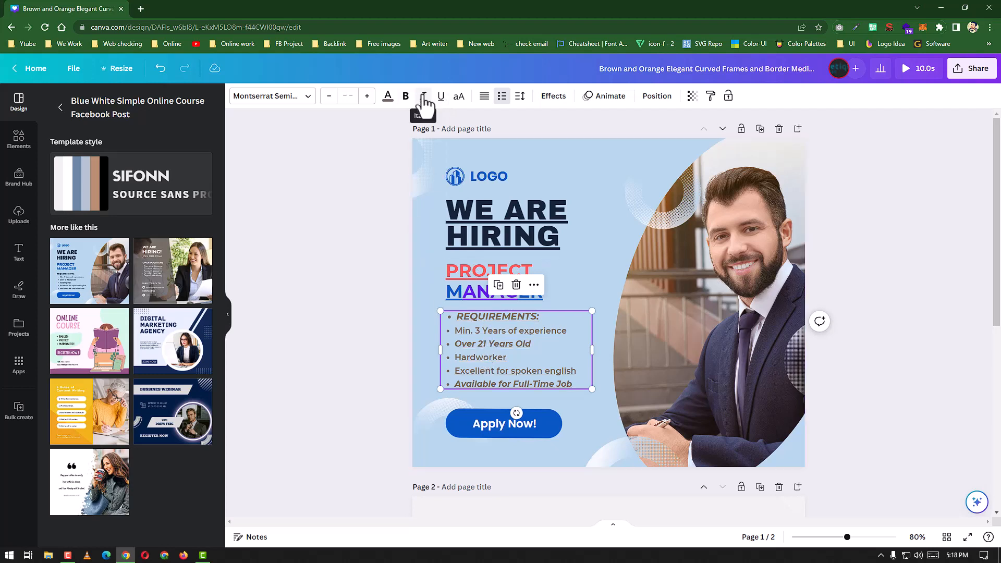
left_click(501, 202)
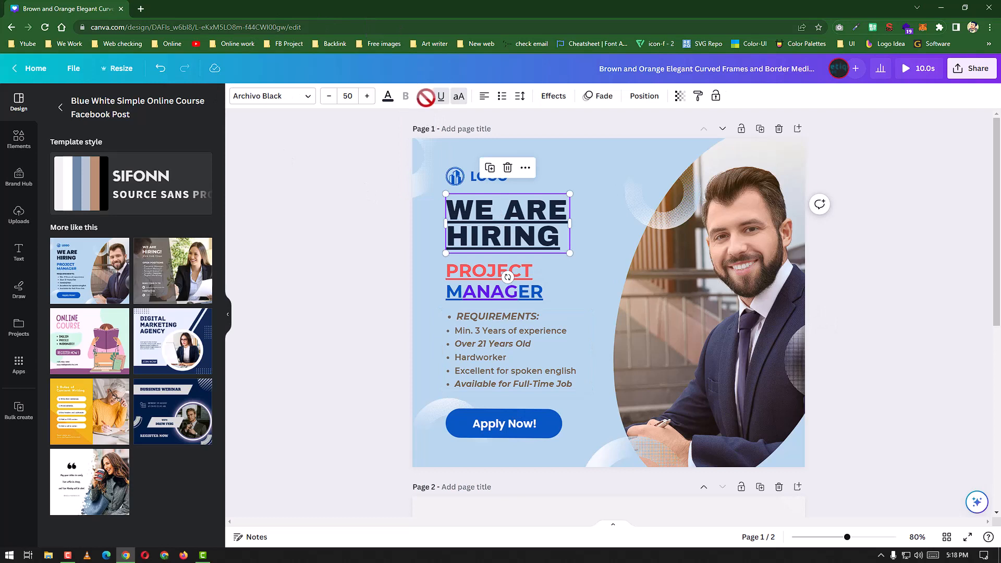
left_click(504, 344)
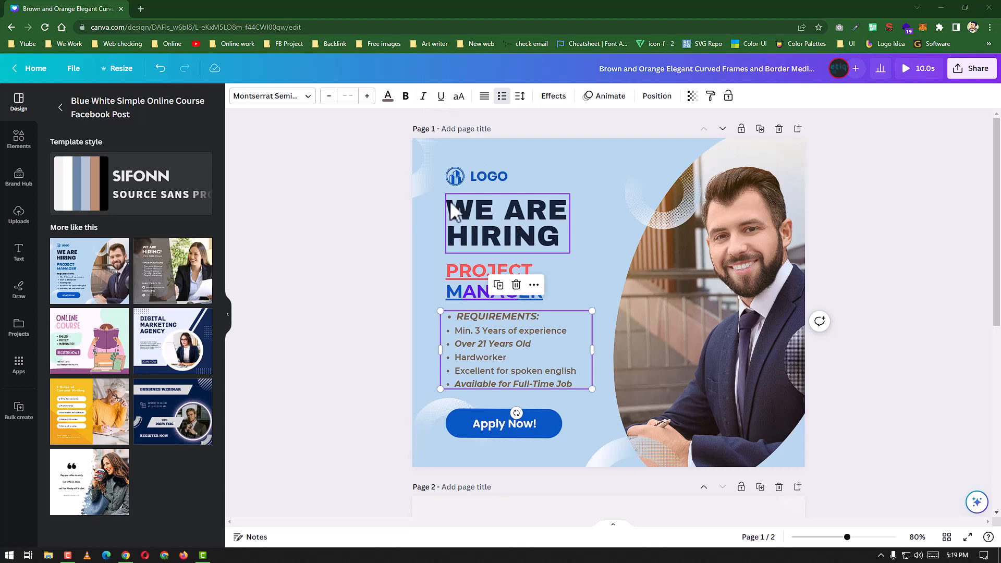
left_click(495, 229)
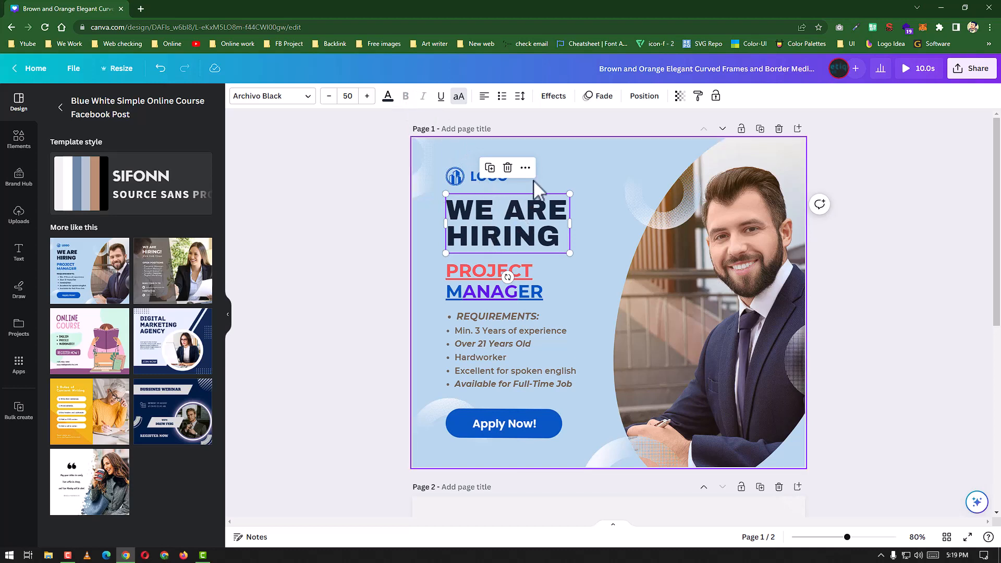
Step: Make every line of the requirements list italic and bold
left_click(502, 342)
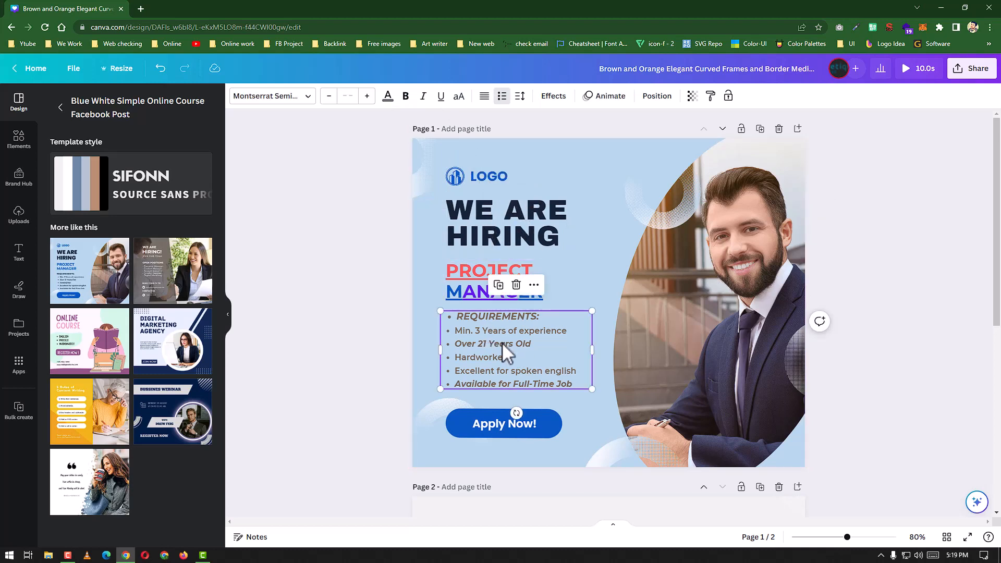
left_click(423, 97)
left_click(425, 97)
left_click(425, 97)
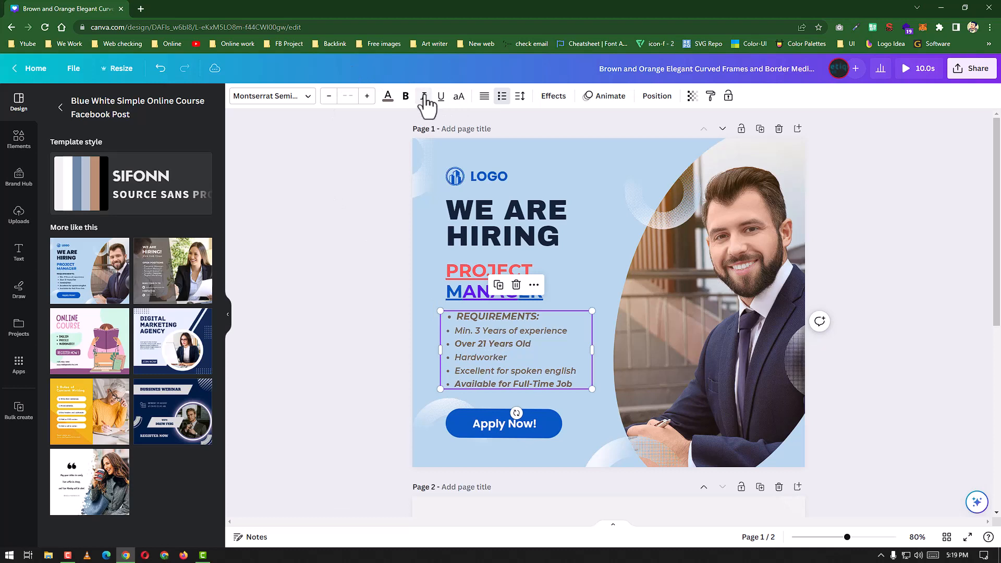
left_click(425, 97)
left_click(425, 97)
left_click(425, 97)
left_click(424, 97)
left_click(407, 97)
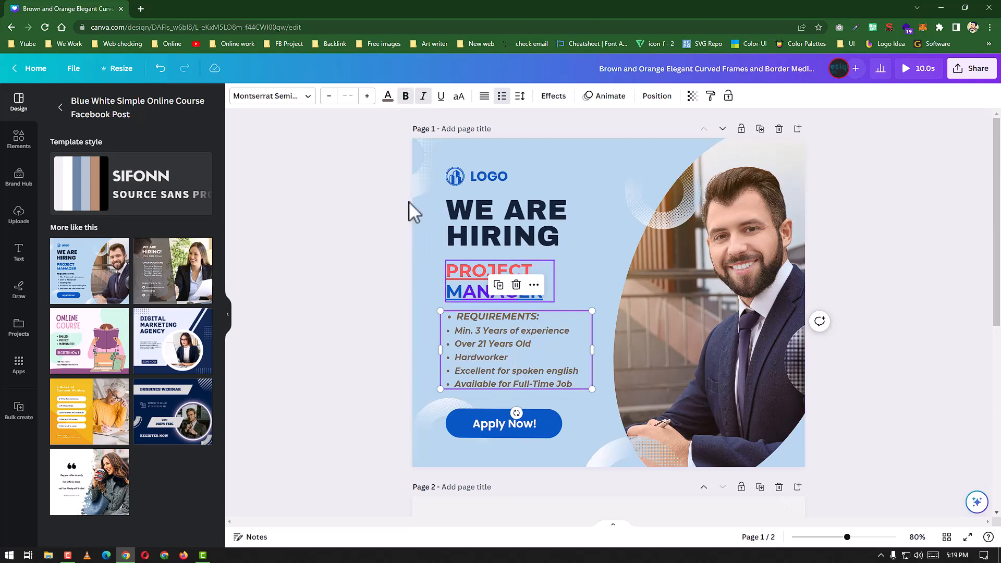
Step: Change the WE ARE HIRING heading's text colour to the bright blue among the document colors
left_click(388, 99)
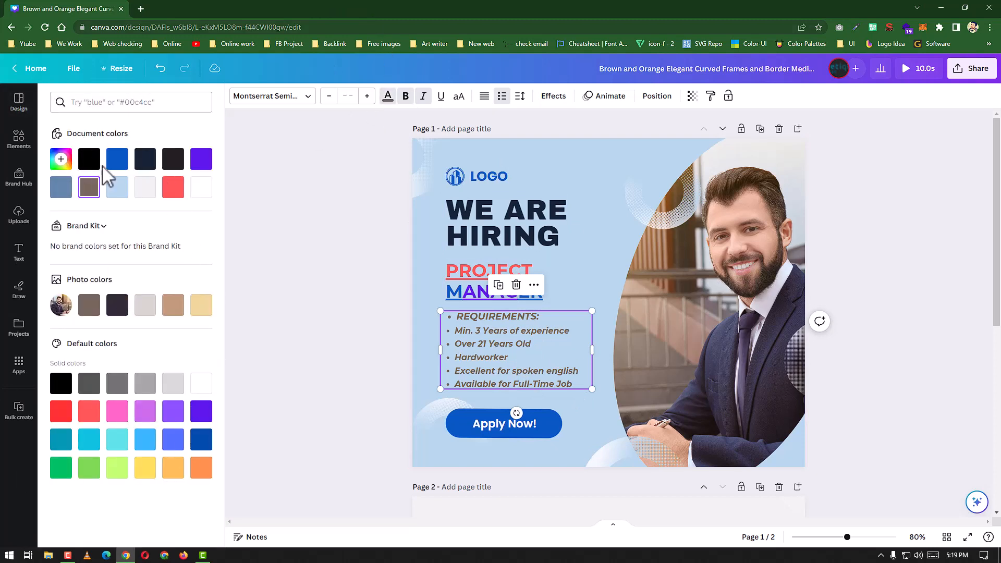
left_click(528, 228)
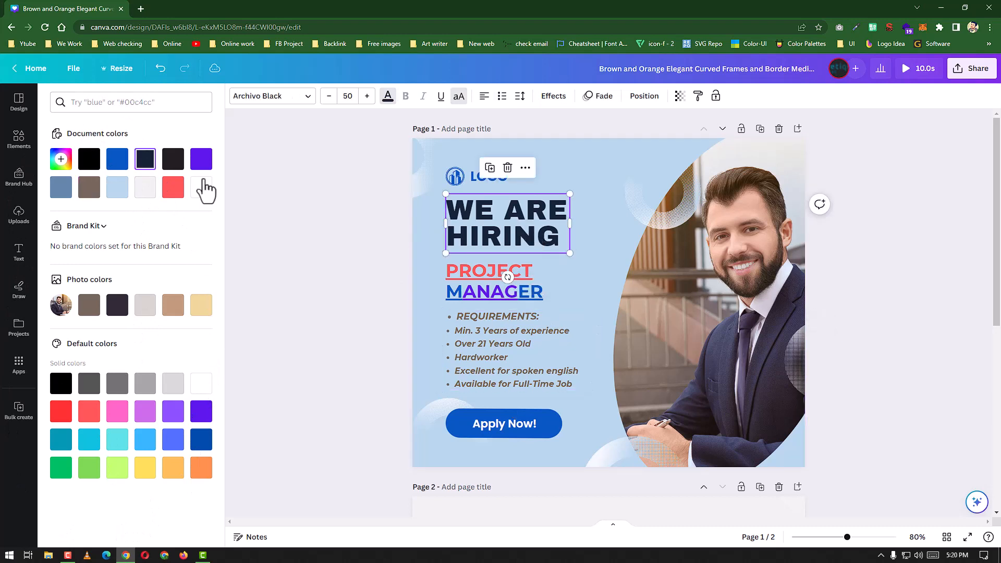
left_click(116, 159)
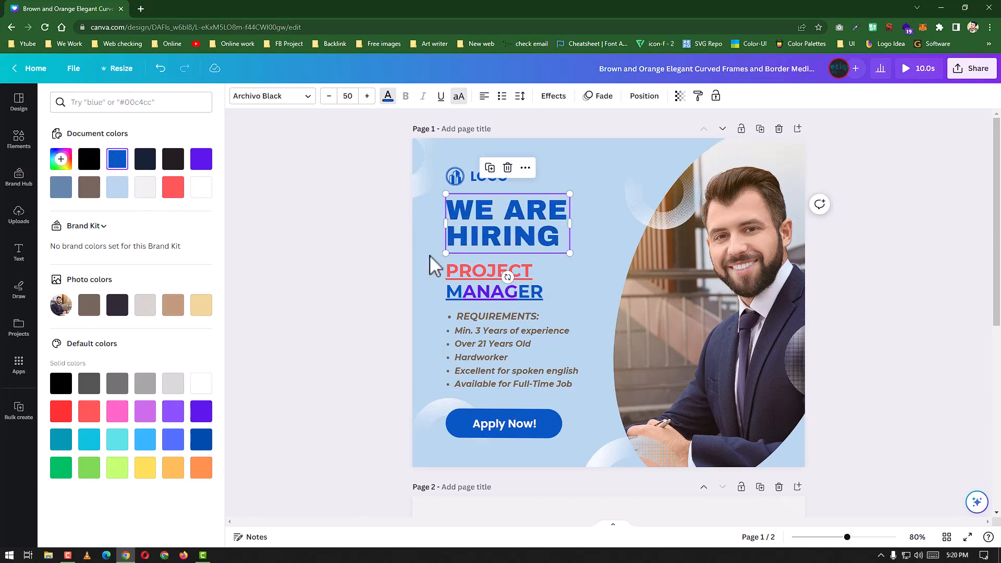
Step: Move the PROJECT MANAGER text slightly to the left, past the left edge of the WE ARE HIRING heading
left_click(466, 273)
mouse_move(514, 266)
left_mouse_down()
mouse_move(469, 267)
mouse_move(495, 269)
left_mouse_up()
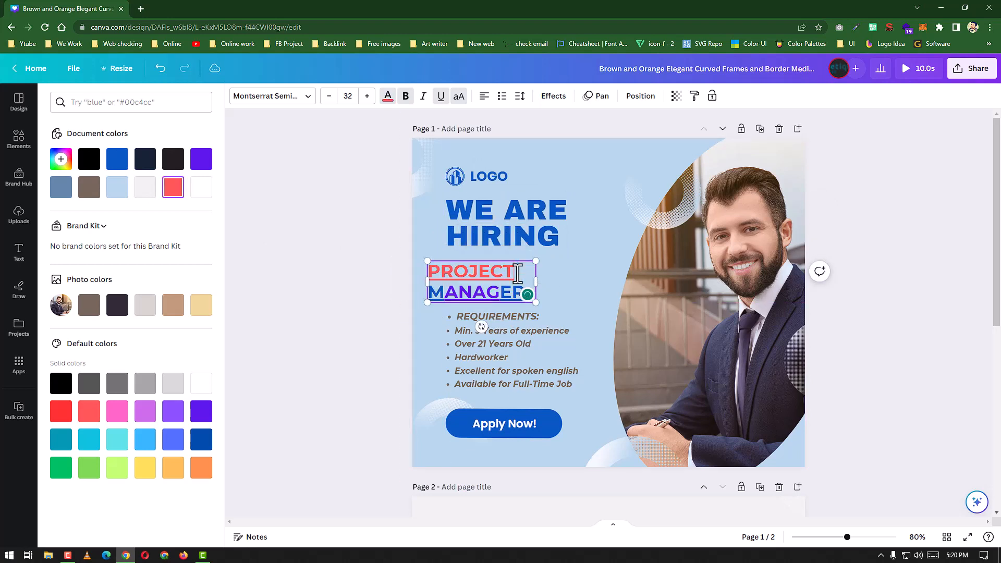
Step: Recolour only the word PROJECT with the orange swatch from the default solid colors
left_click_drag(518, 272, 423, 280)
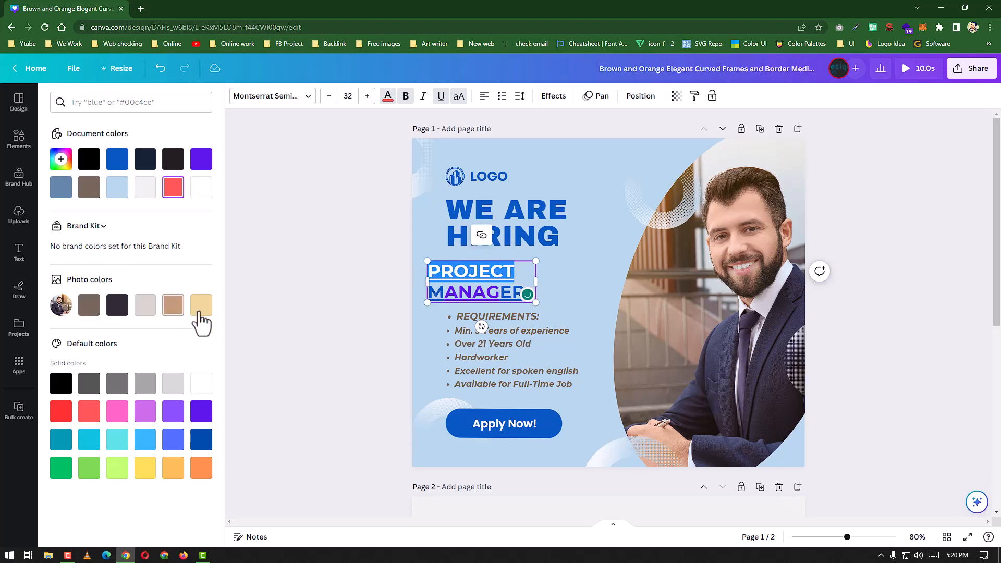
left_click(201, 471)
left_click(568, 285)
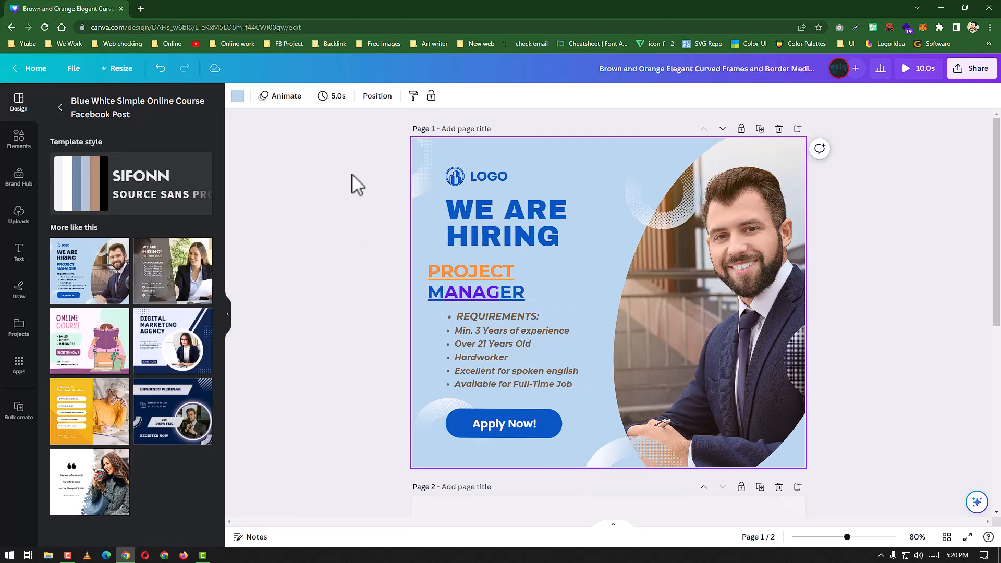
Step: Increase the WE ARE HIRING heading's font size in single steps to 59
left_click(500, 215)
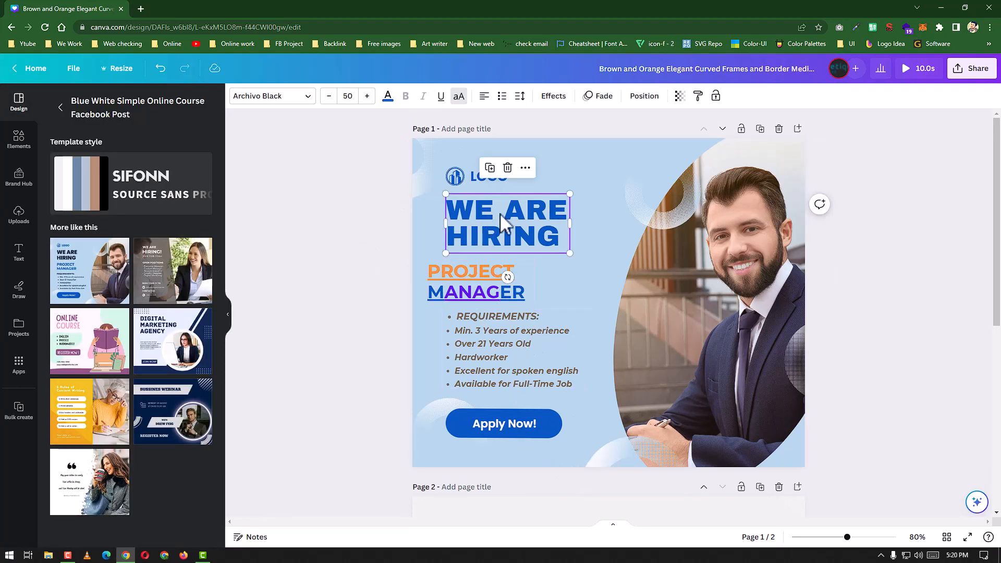
left_click(367, 96)
left_click(367, 96)
left_click(367, 96)
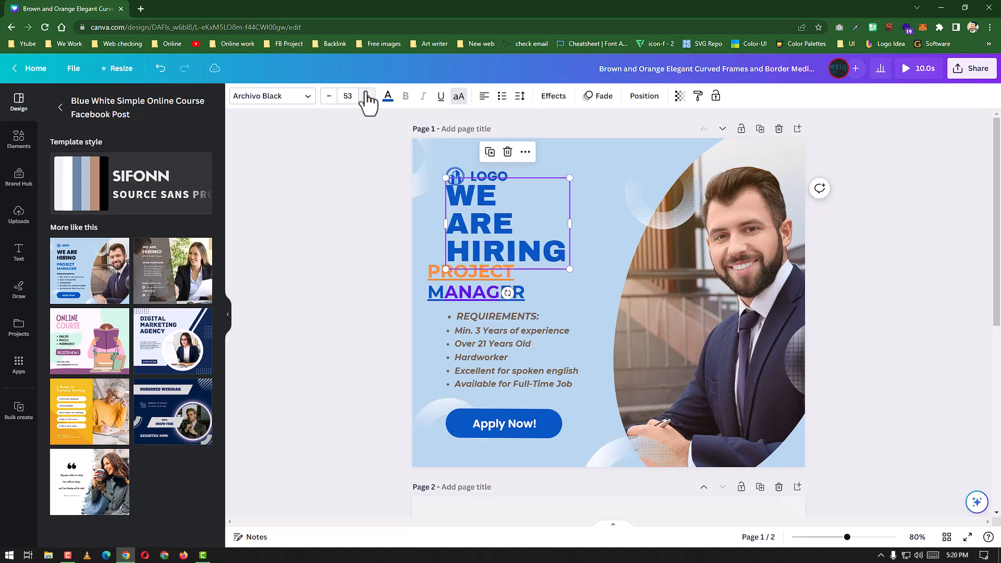
left_click(367, 96)
left_click(367, 96)
left_click(367, 96)
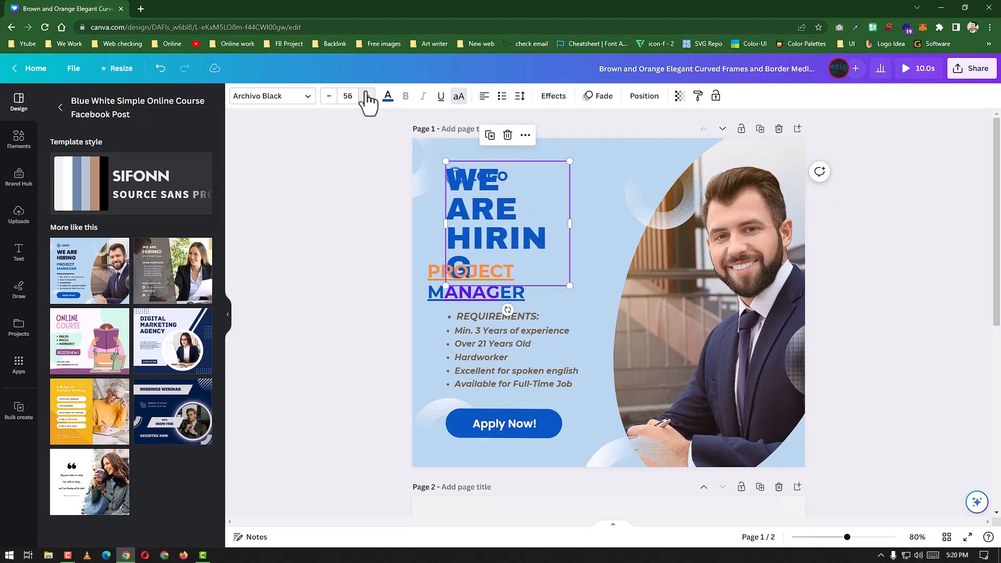
left_click(368, 96)
left_click(367, 96)
left_click(367, 96)
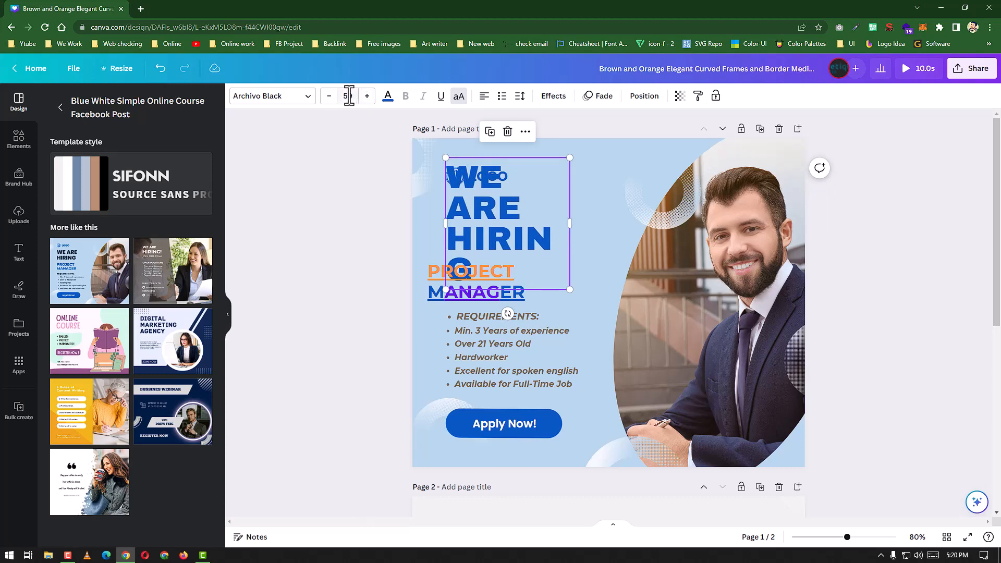
Step: Set the WE ARE HIRING heading's font size to 100
left_click(348, 96)
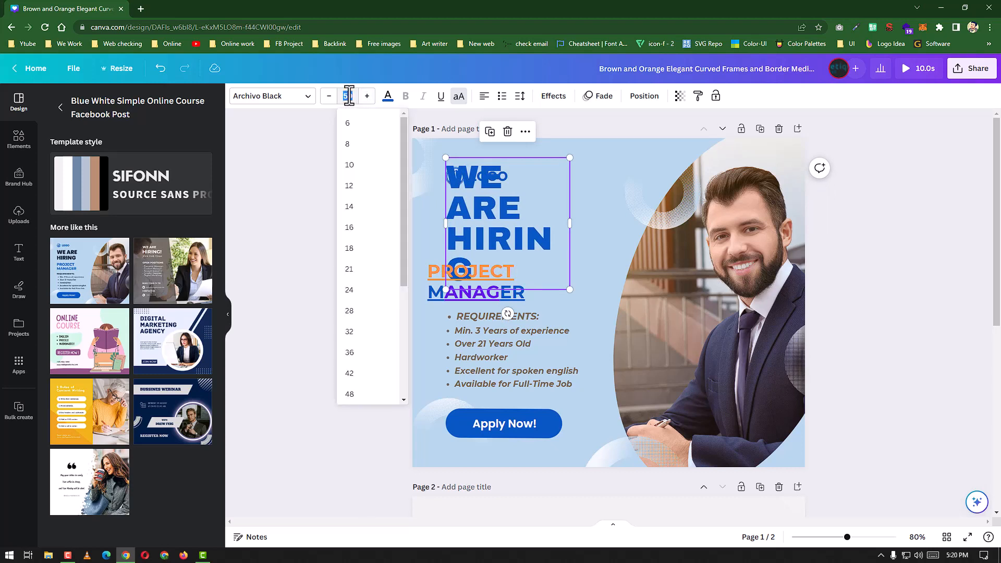
left_click(349, 95)
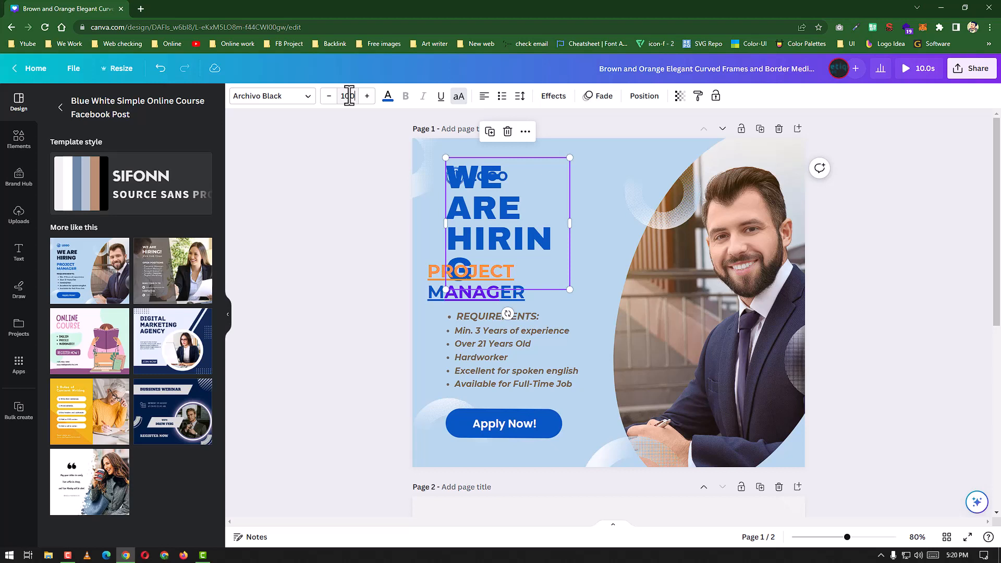
type("100")
key("Return")
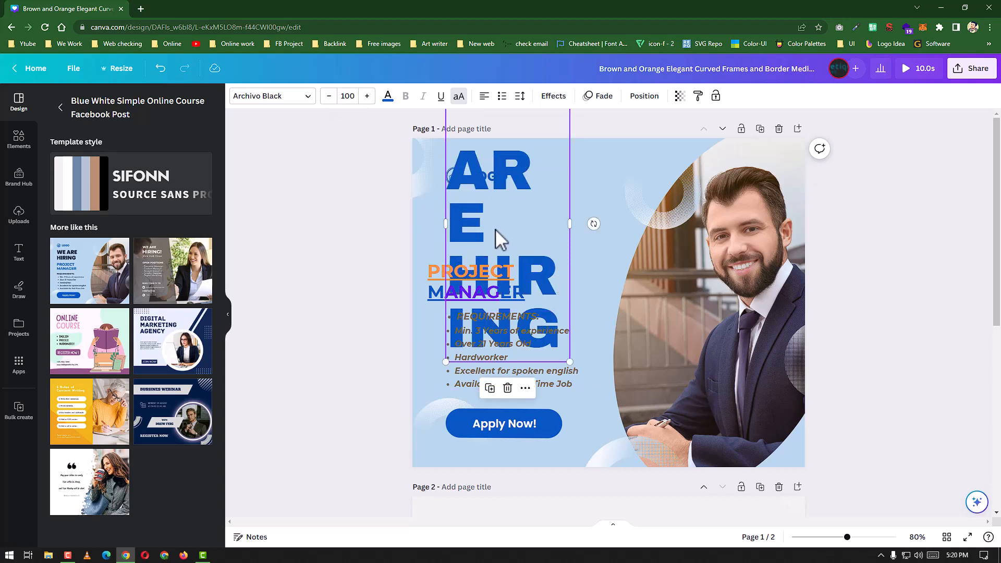
Step: Undo the heading's font size increases and the orange colour on the word PROJECT
key("ctrl+z")
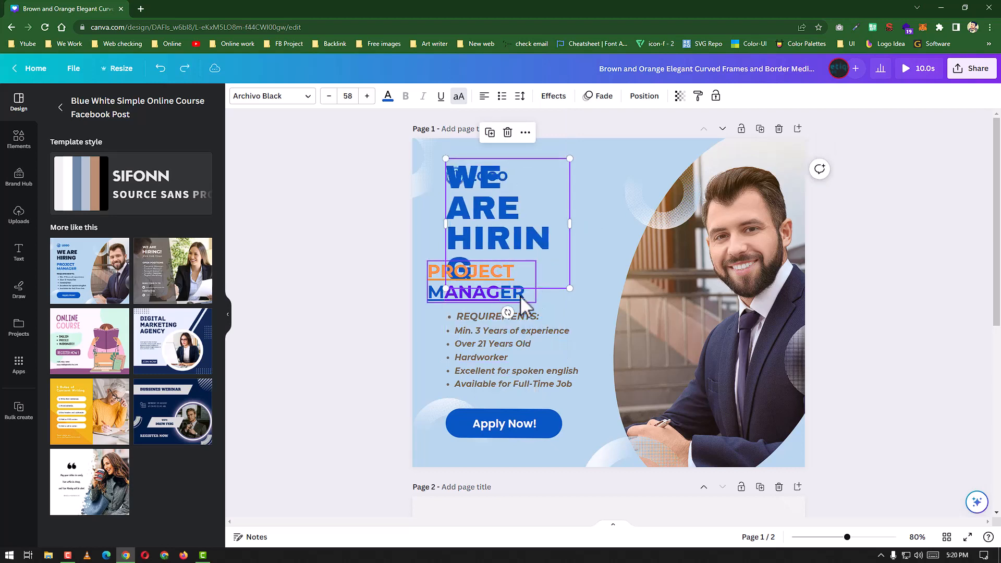
key("ctrl+z")
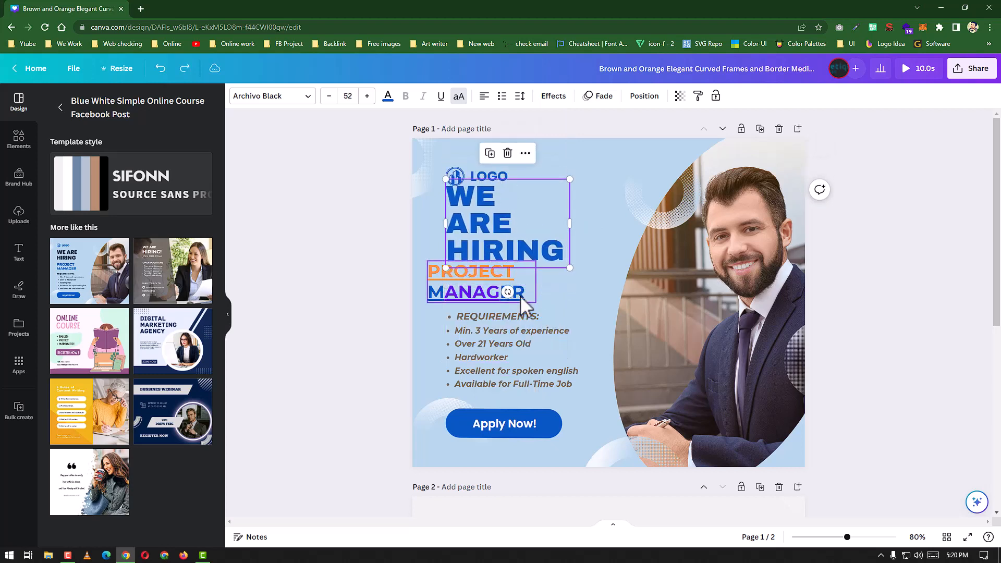
key("ctrl+z")
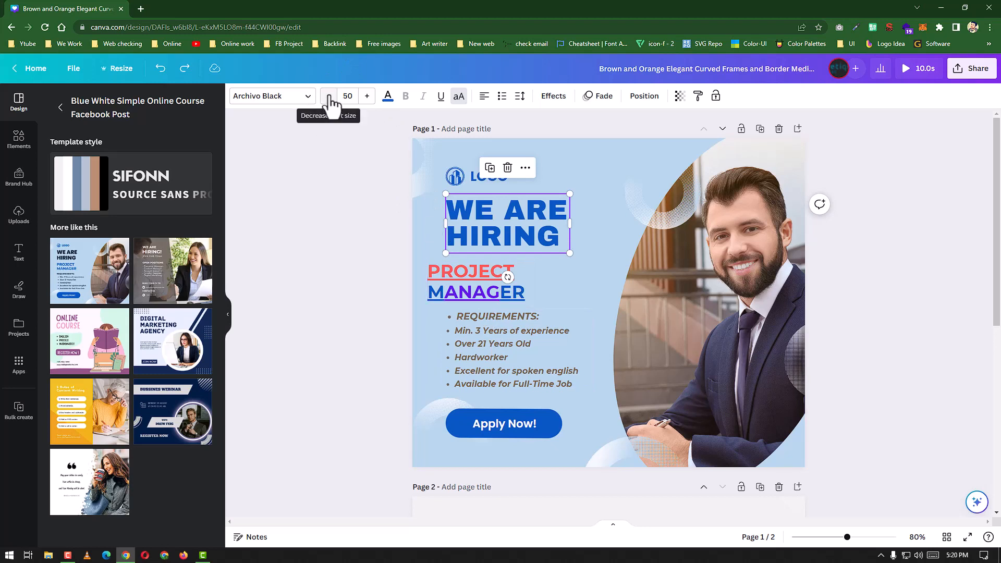
Step: Reduce the WE ARE HIRING heading's font size in single steps to 45
left_click(328, 97)
left_click(329, 97)
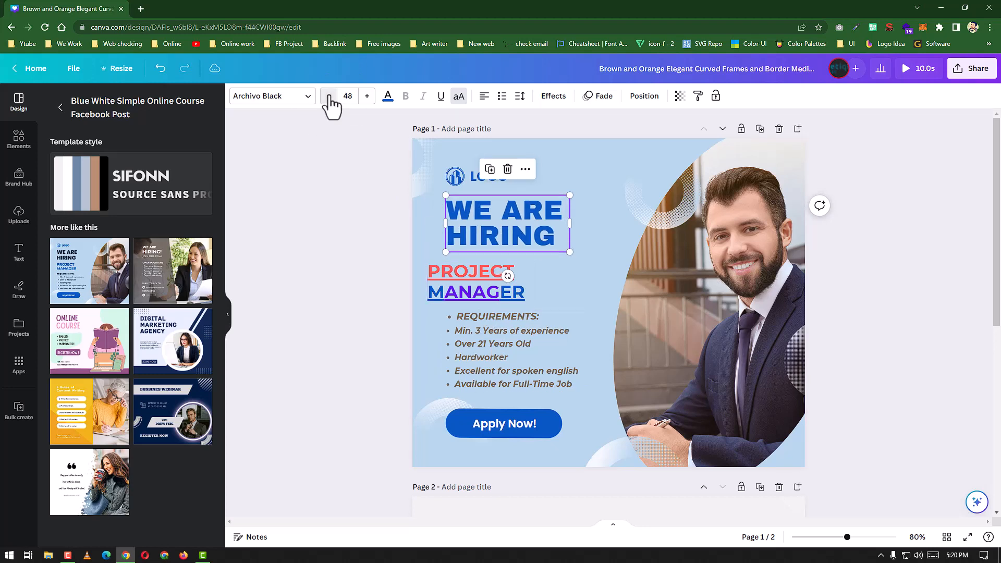
left_click(328, 97)
left_click(329, 96)
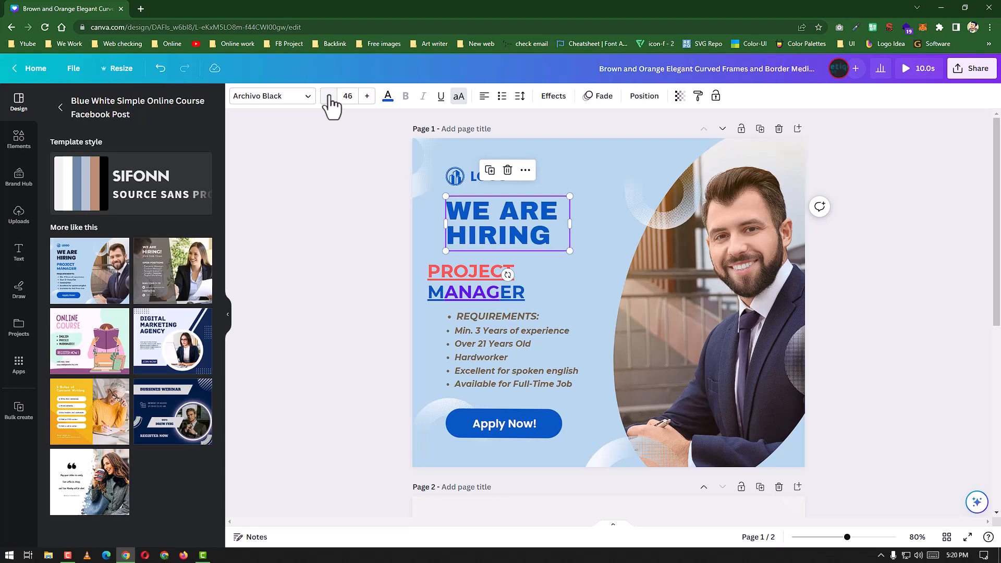
left_click(328, 96)
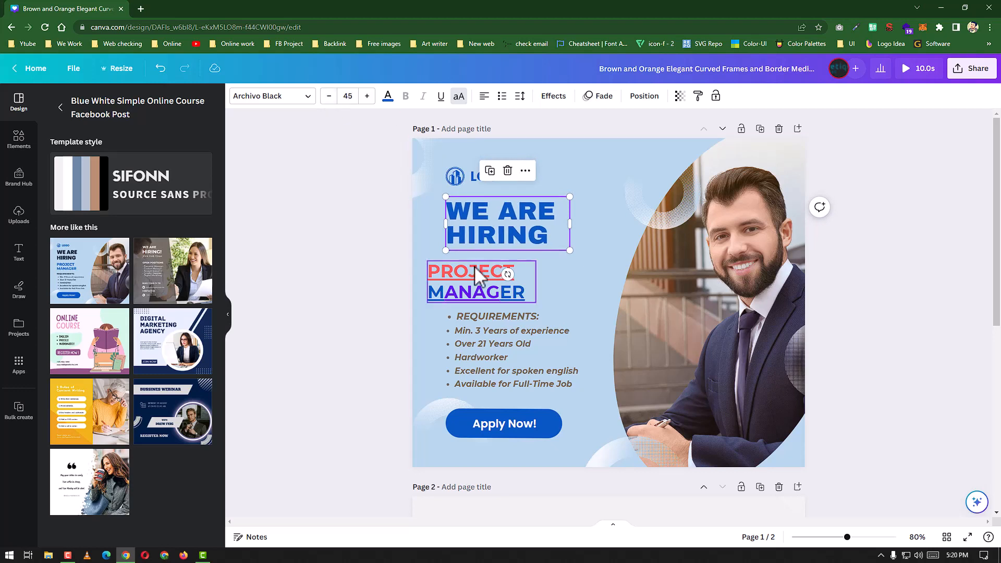
Step: Change the requirements list's font to Poppins and browse the other available fonts
left_click(308, 96)
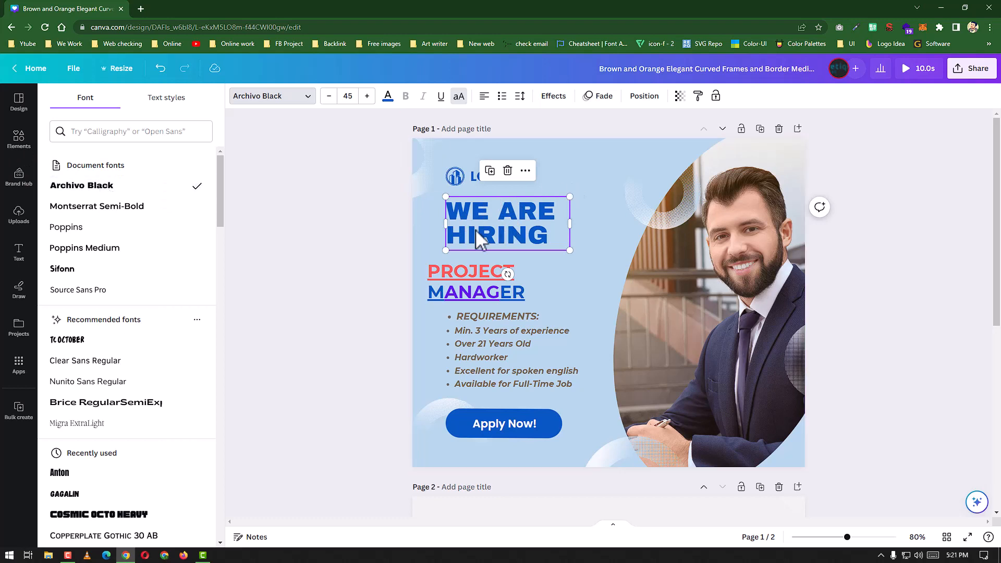
left_click(467, 349)
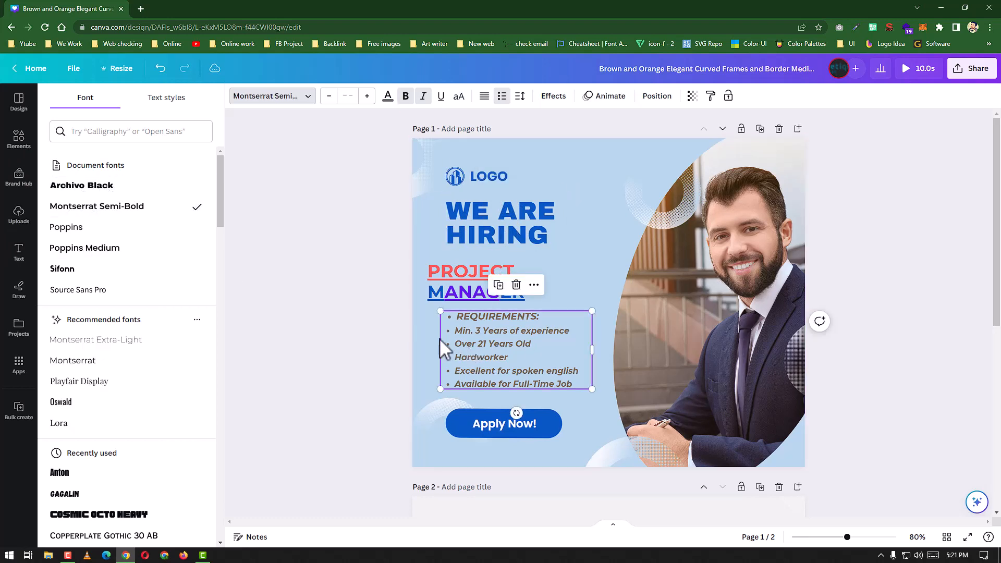
left_click(73, 228)
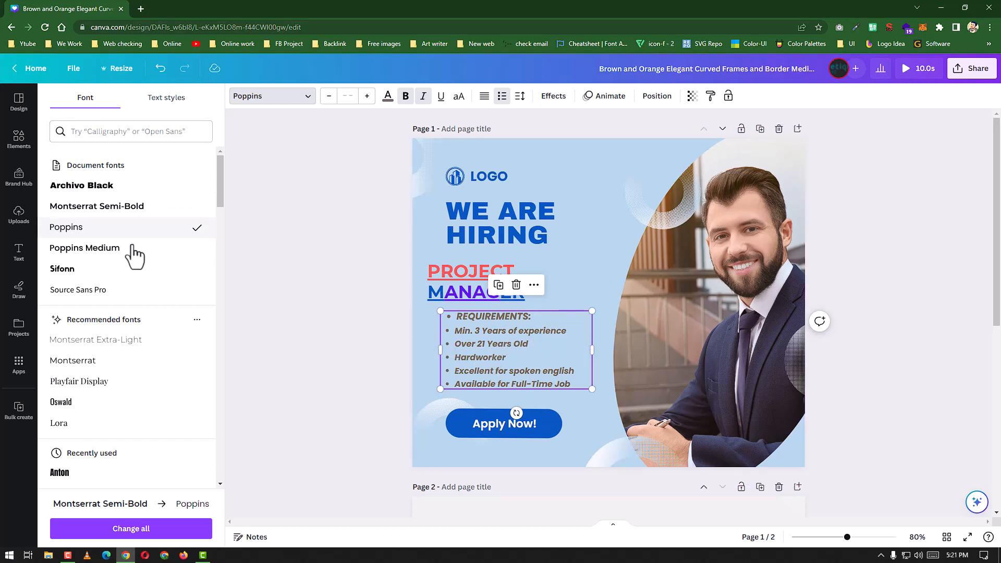
scroll(146, 268, "down", 1)
scroll(149, 268, "down", 15)
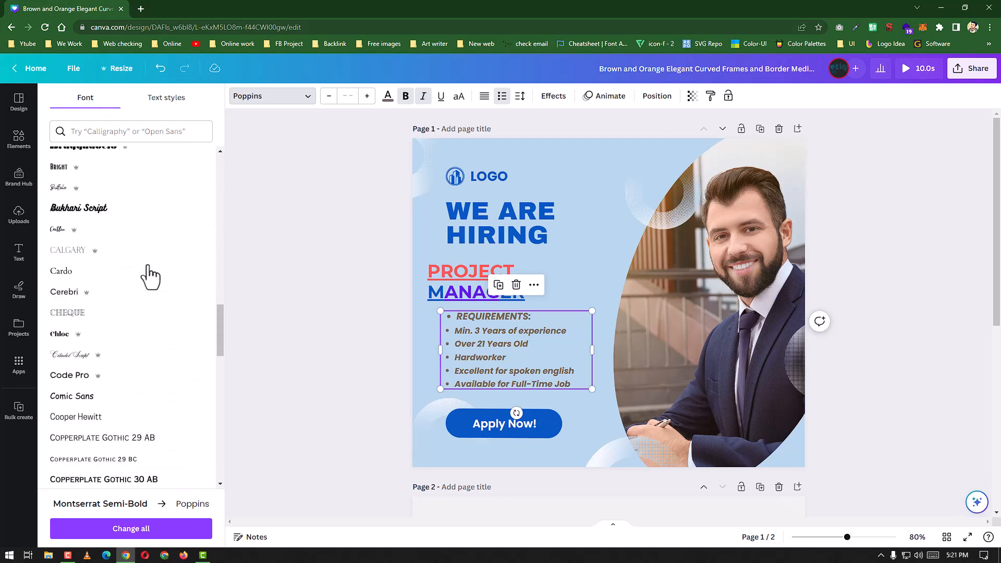
scroll(151, 276, "down", 3)
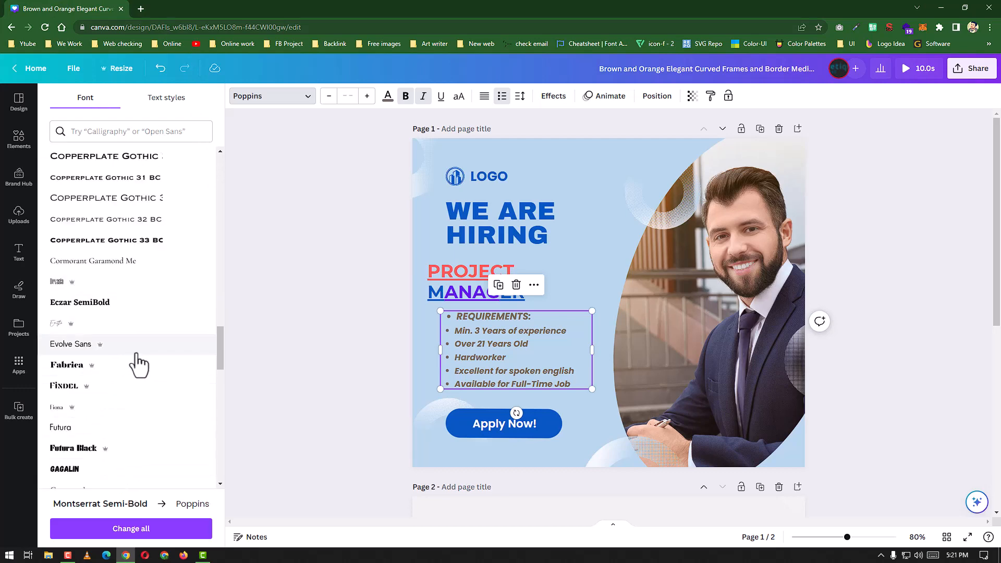
scroll(153, 357, "up", 20)
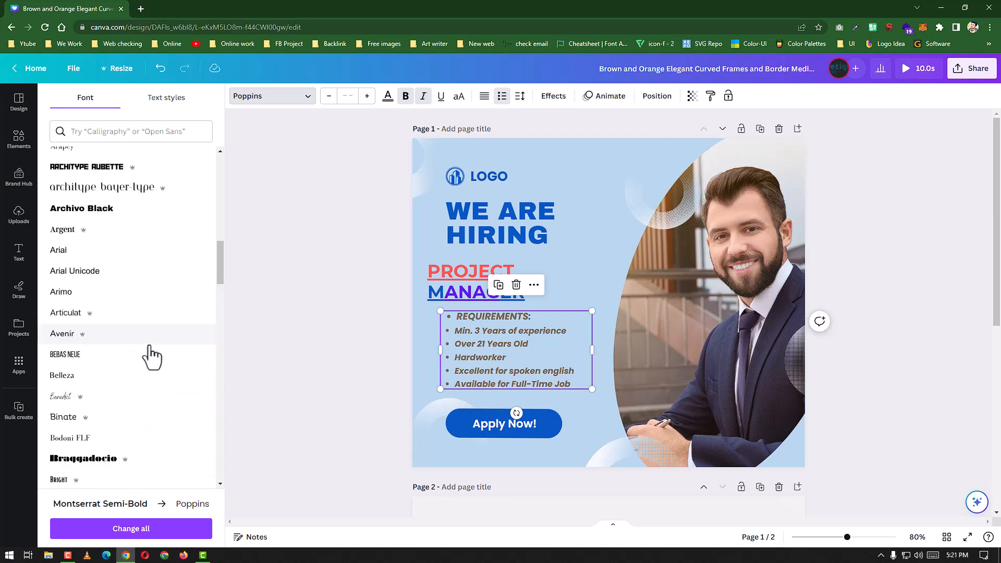
Step: Try the Heading text style on the WE ARE HIRING text, and replace it with the Subheading style
left_click(181, 100)
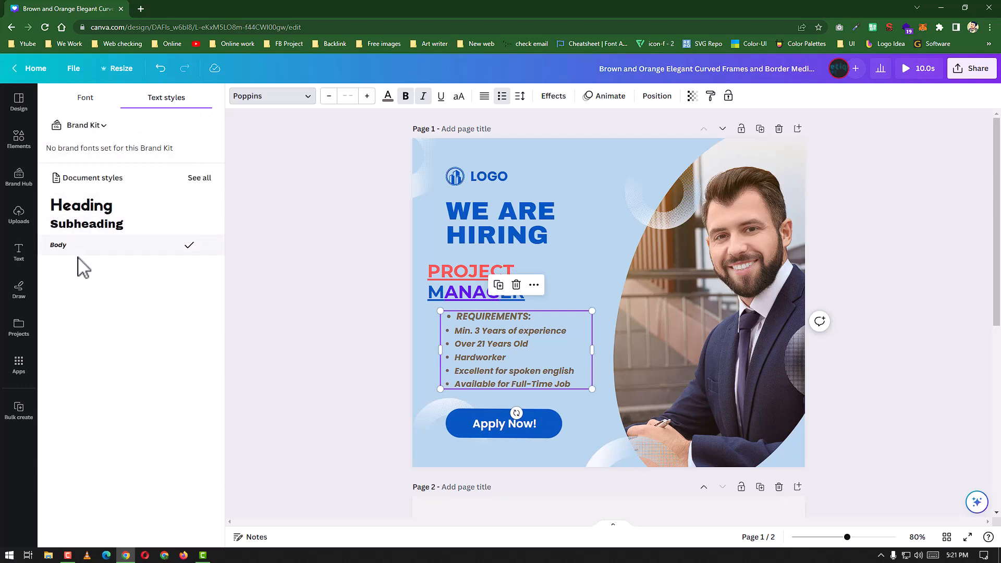
left_click(454, 229)
left_click(80, 209)
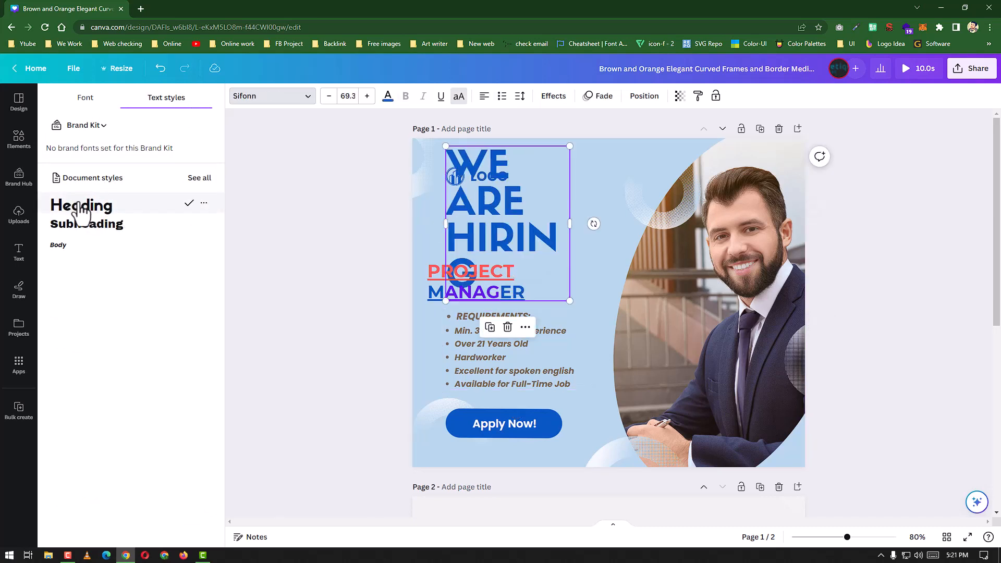
left_click(82, 228)
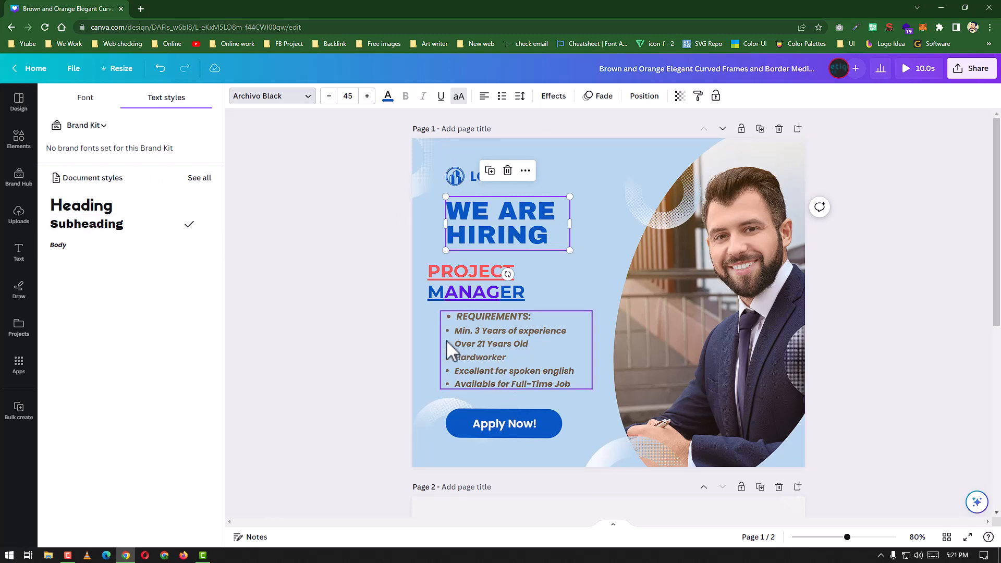
Step: Apply the Body text style to the whole requirements list
left_click(491, 340)
left_click(58, 246)
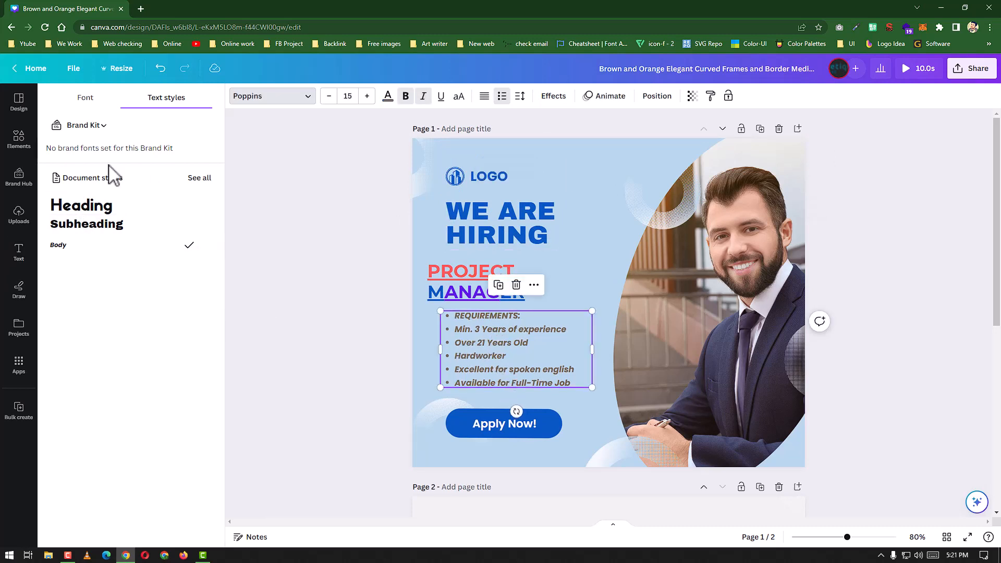